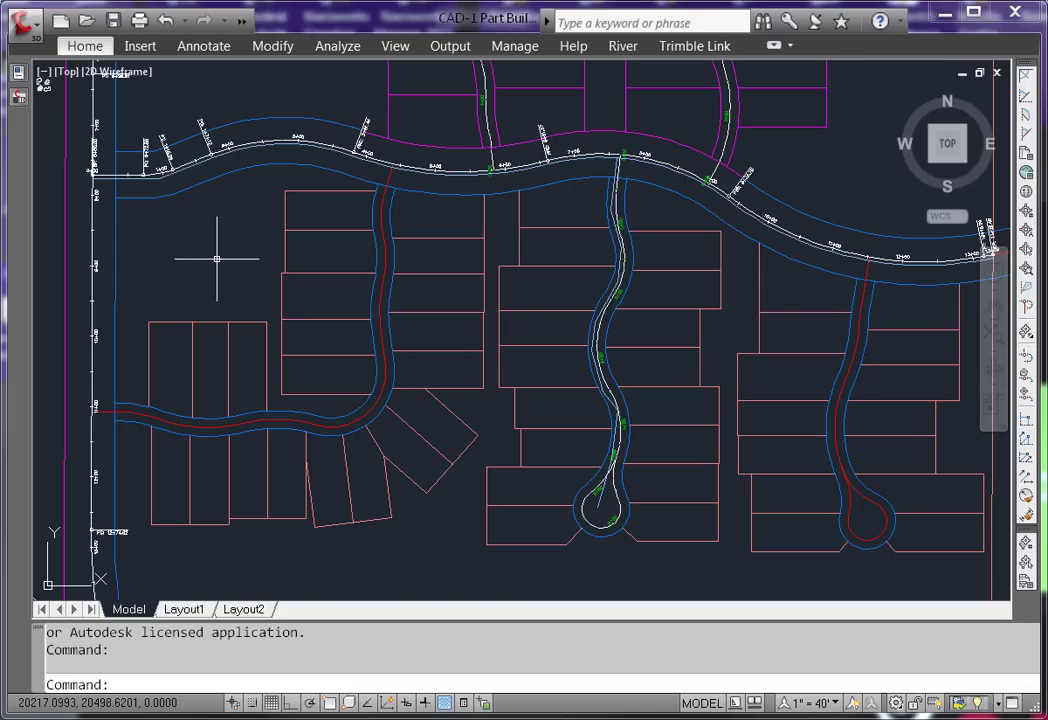
- Insert new PI points every 20 feet along the top road's feature line
{"action": "left_click", "coordinate": [269, 52]}
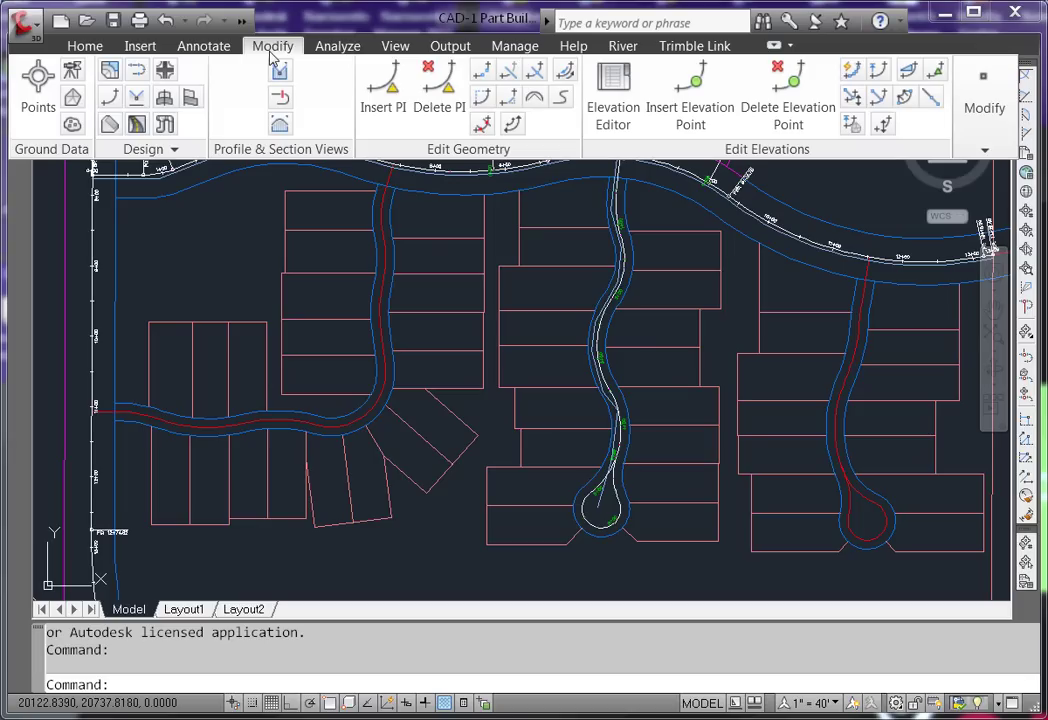
{"action": "left_click", "coordinate": [383, 92]}
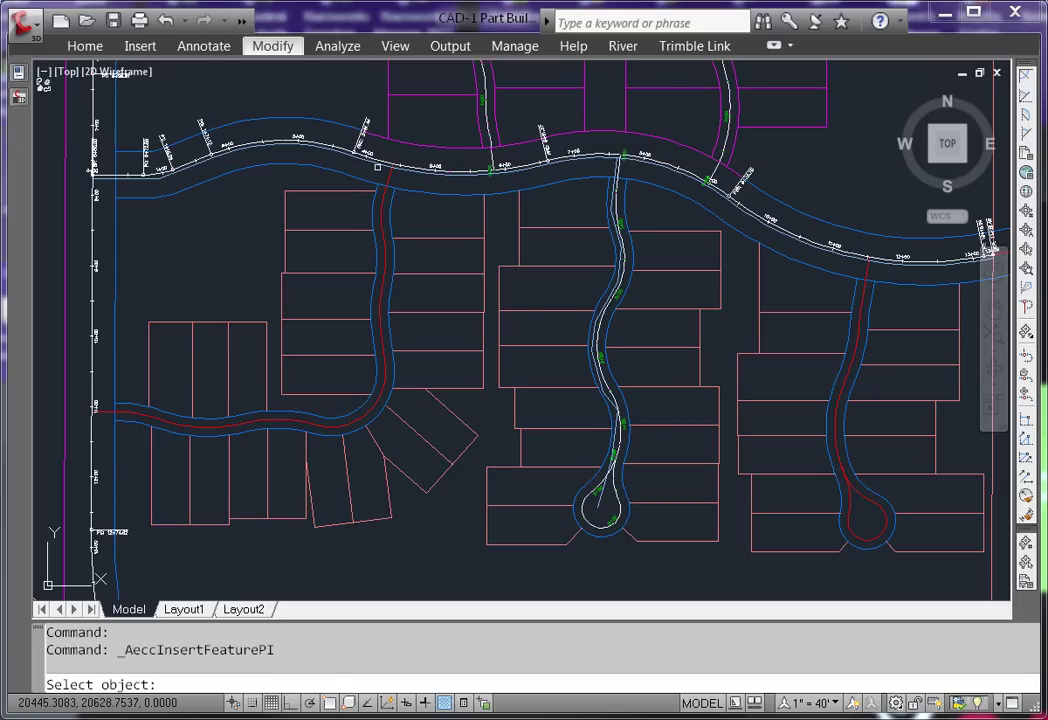
{"action": "left_click", "coordinate": [377, 164]}
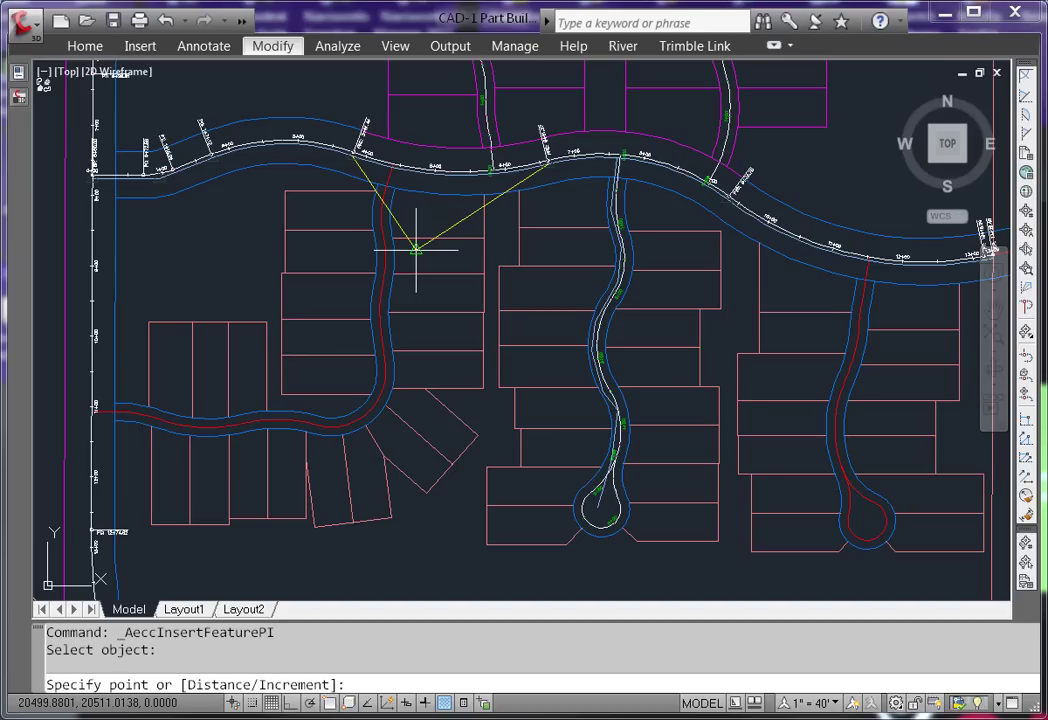
{"action": "right_click", "coordinate": [416, 248]}
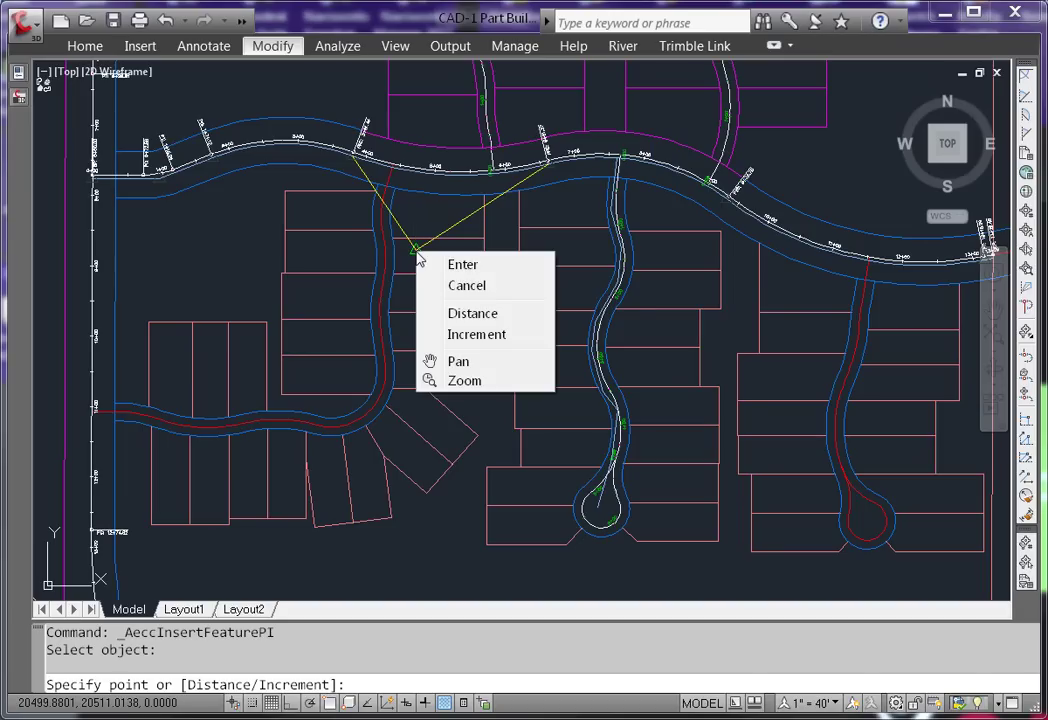
{"action": "left_click", "coordinate": [458, 334]}
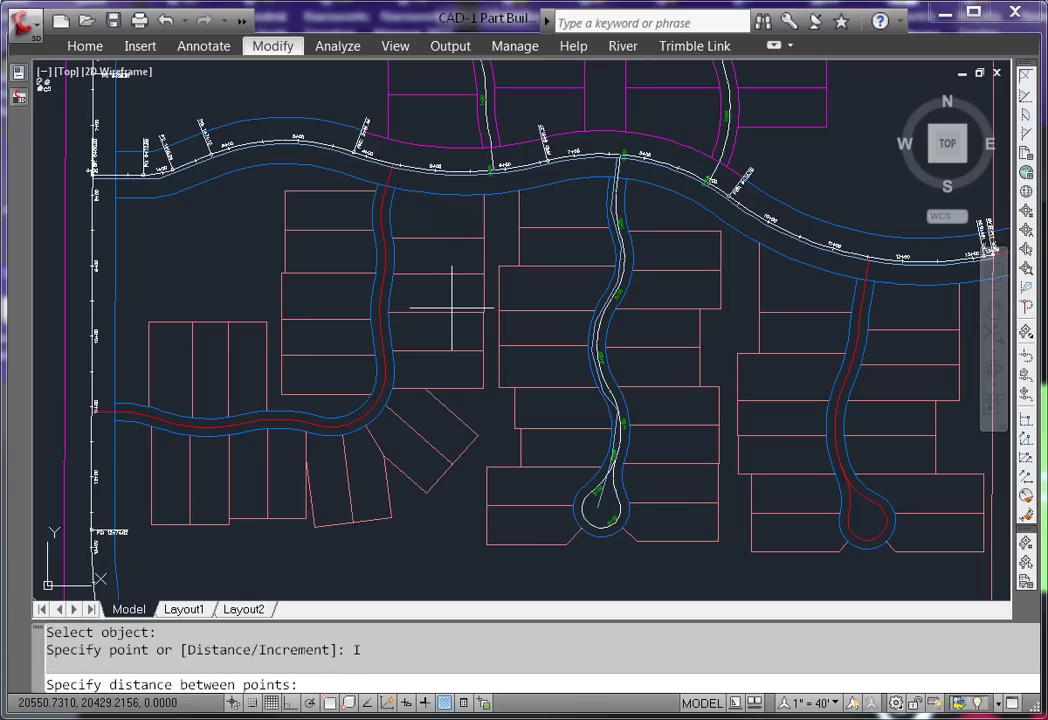
{"action": "type", "text": "20"}
{"action": "key", "text": "Return"}
{"action": "key", "text": "Return"}
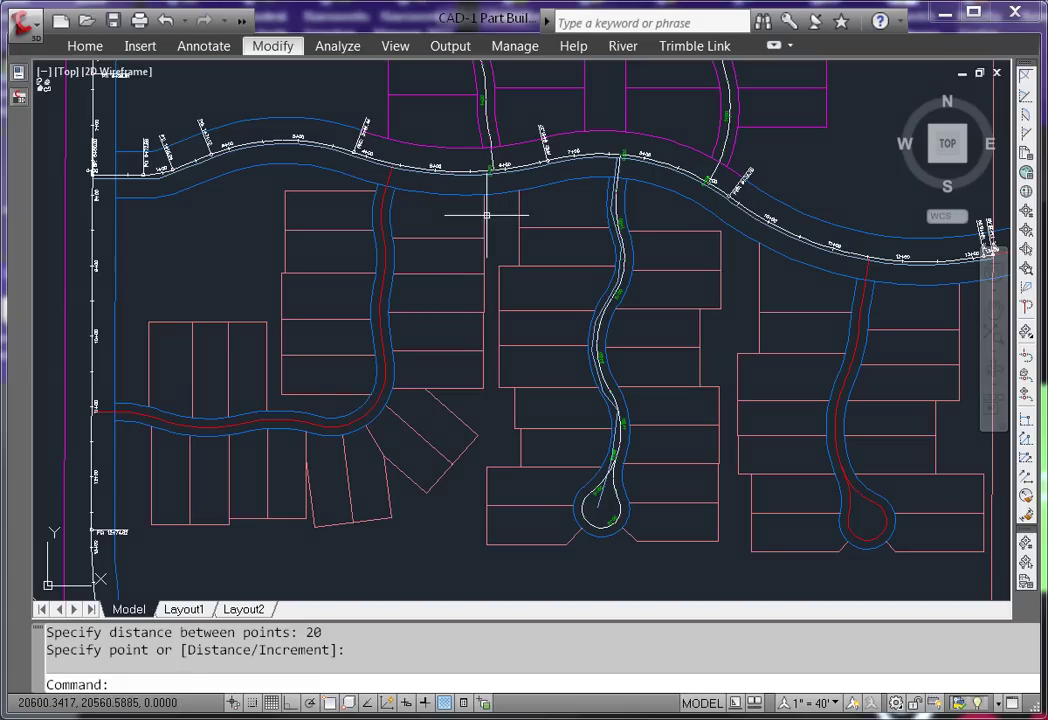
{"action": "left_click", "coordinate": [468, 175]}
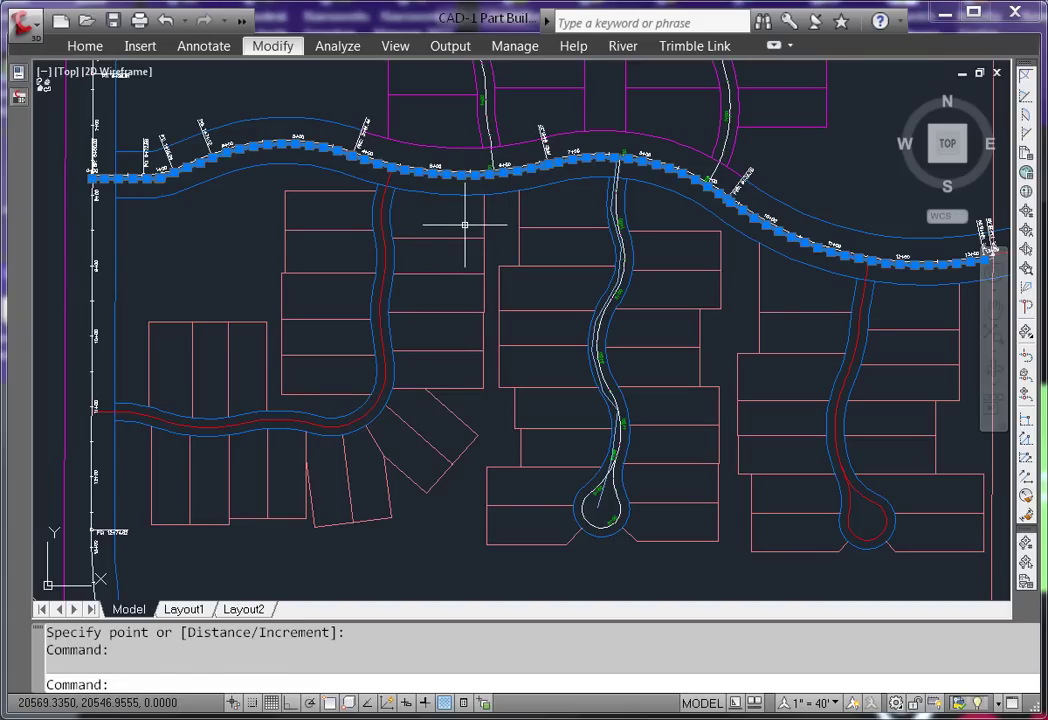
- Drape the top road feature line onto XGND with intermediate grade break points turned off
{"action": "key", "text": "Escape"}
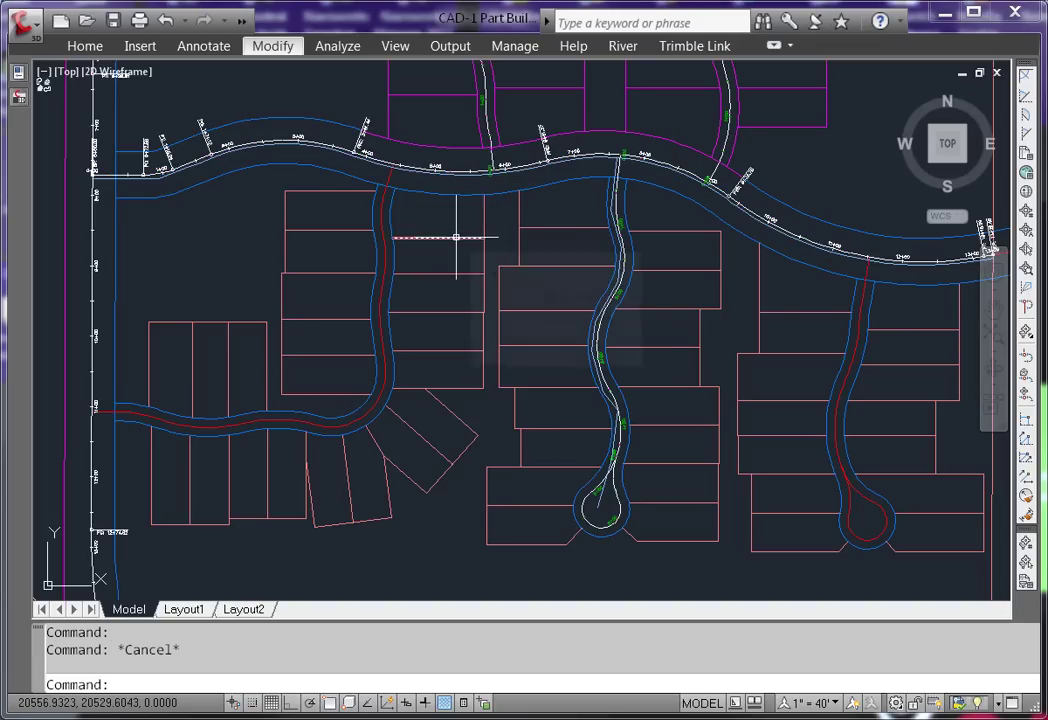
{"action": "left_click", "coordinate": [272, 47]}
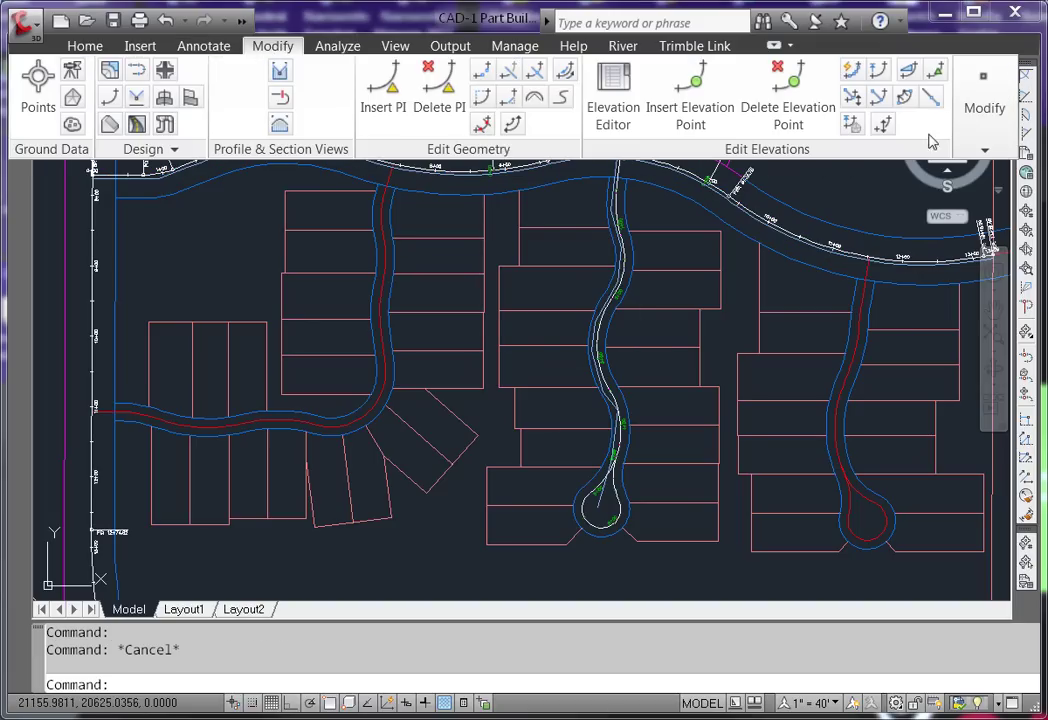
{"action": "left_click", "coordinate": [850, 126]}
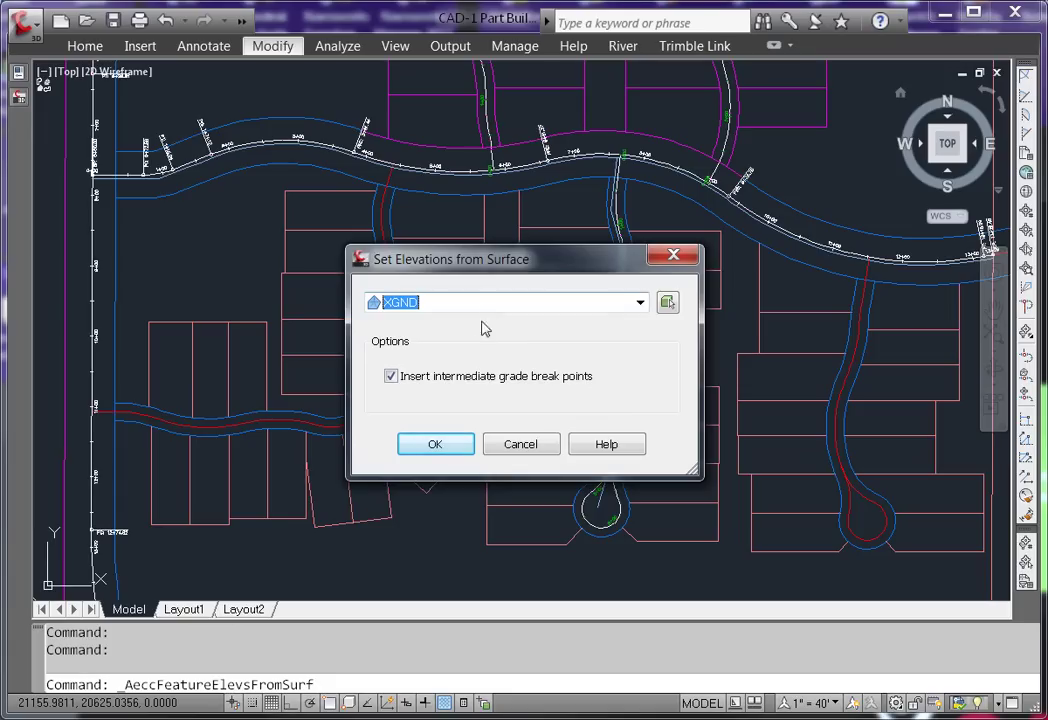
{"action": "left_click", "coordinate": [463, 381]}
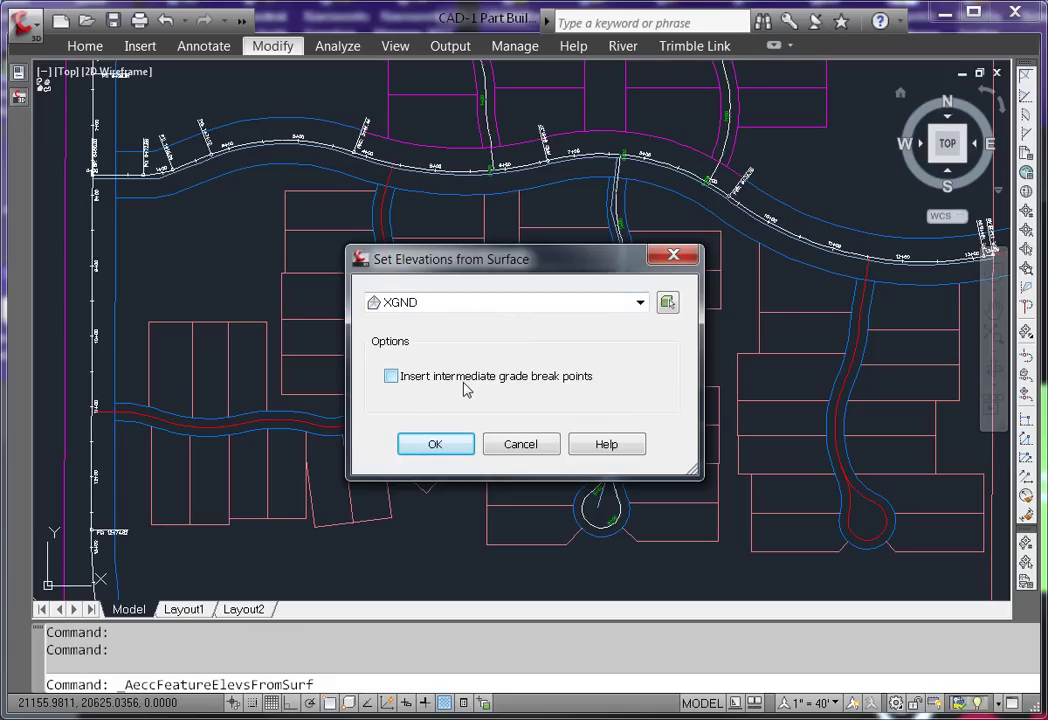
{"action": "left_click", "coordinate": [447, 446]}
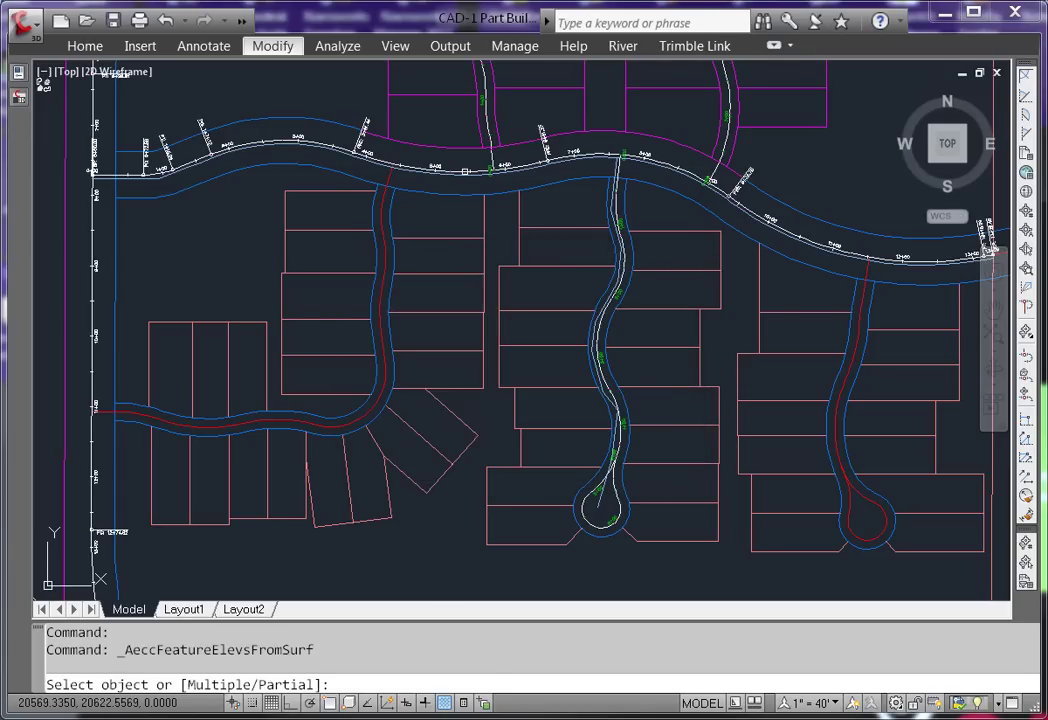
{"action": "left_click", "coordinate": [465, 176]}
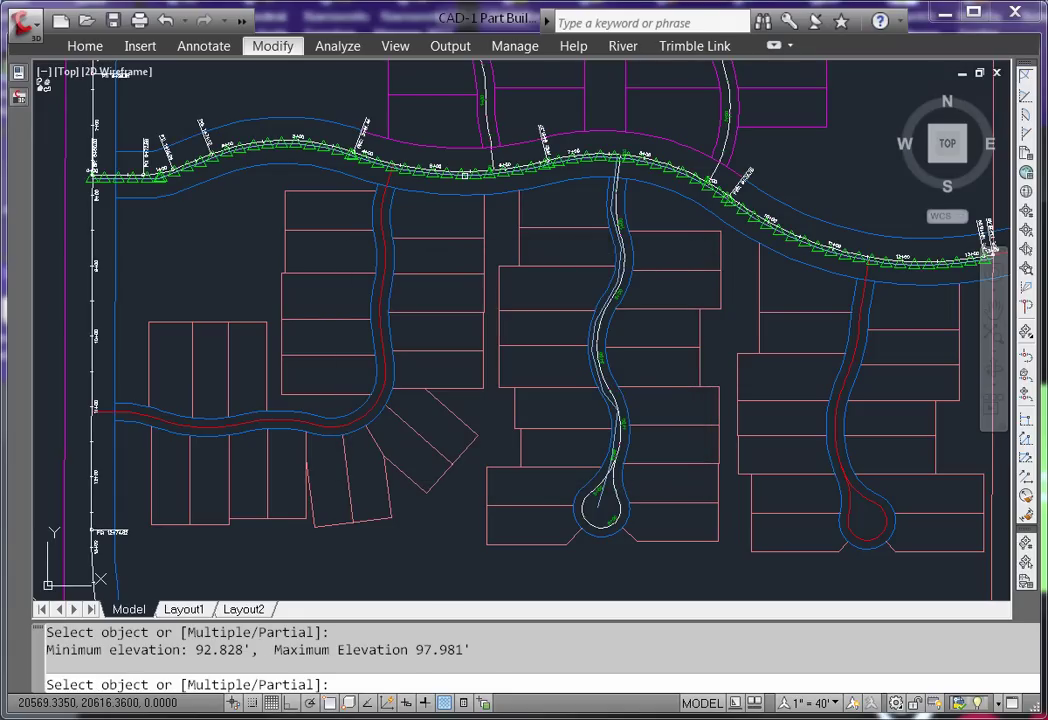
{"action": "key", "text": "Return"}
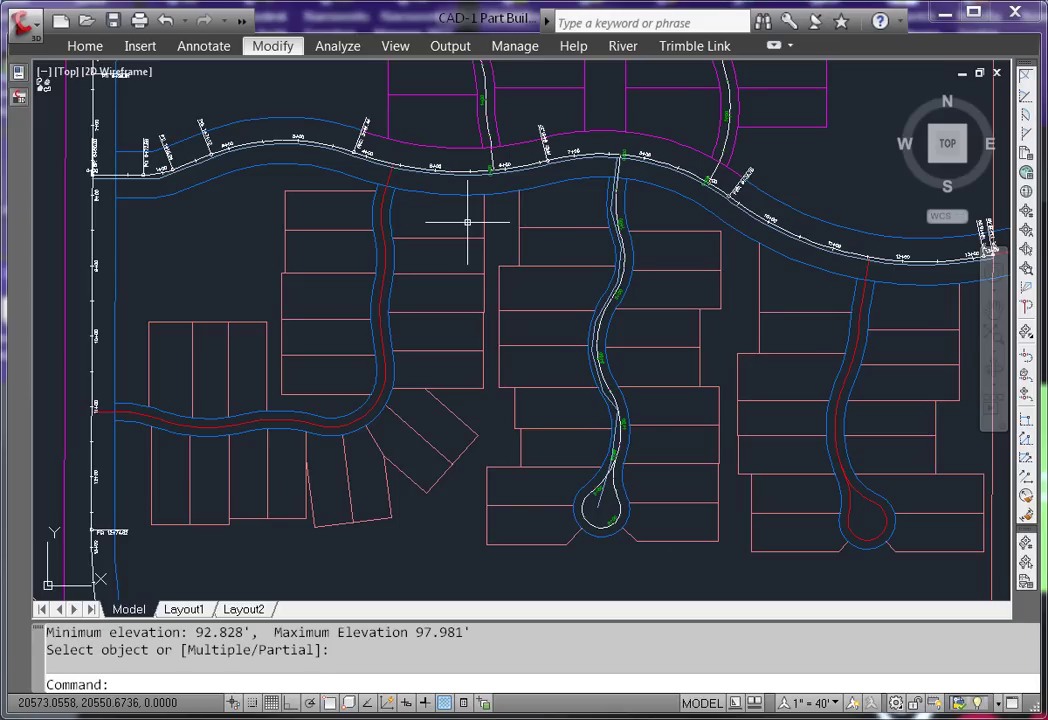
- Use Raise/Lower to drop the top road feature line by -5.35 feet
{"action": "left_click", "coordinate": [276, 50]}
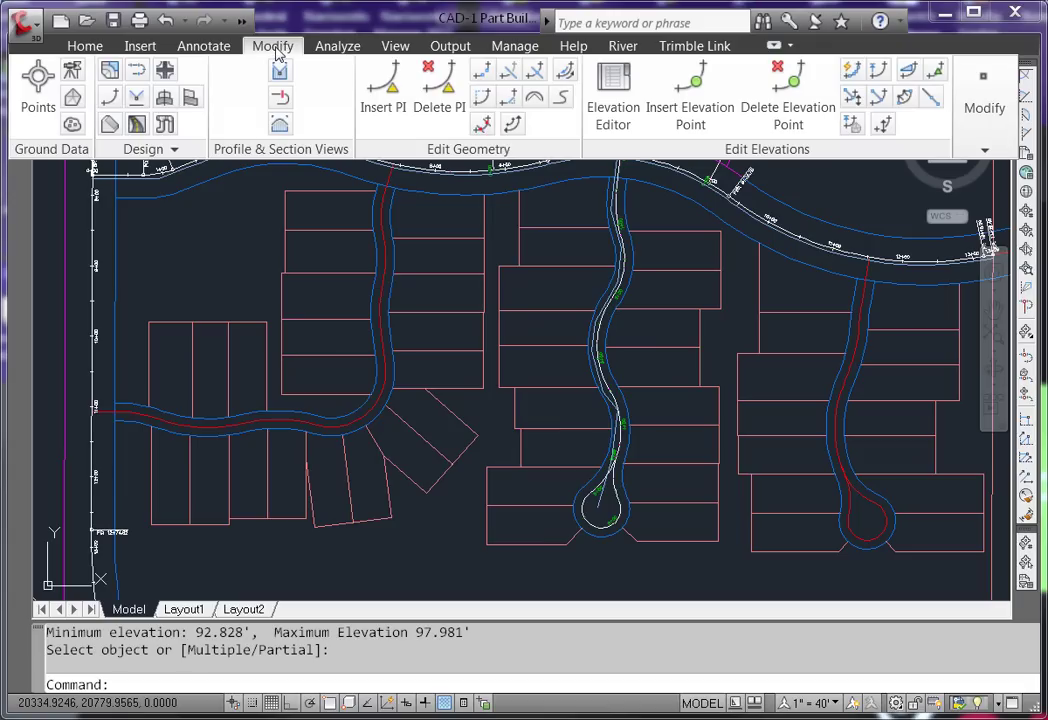
{"action": "left_click", "coordinate": [884, 124]}
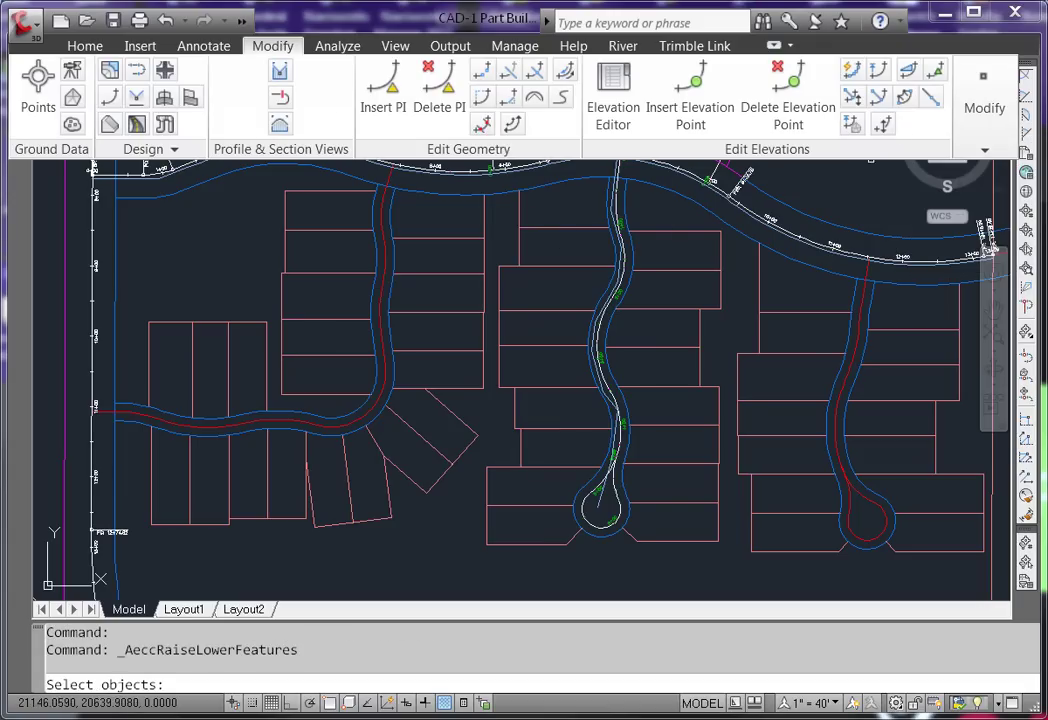
{"action": "left_click", "coordinate": [792, 245]}
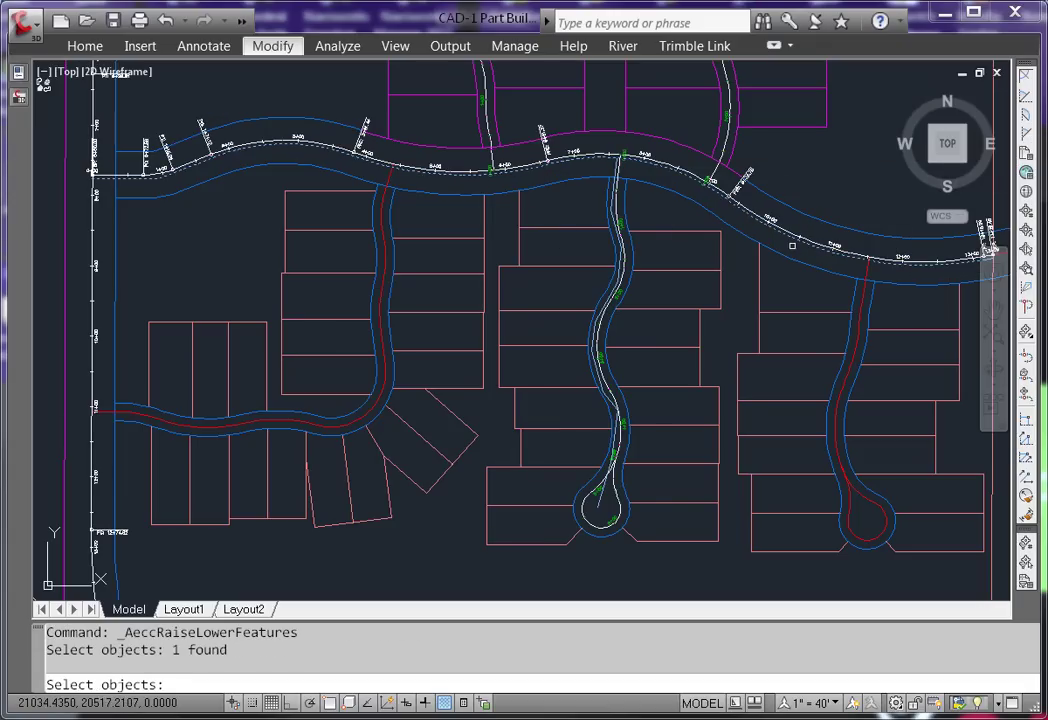
{"action": "key", "text": "Return"}
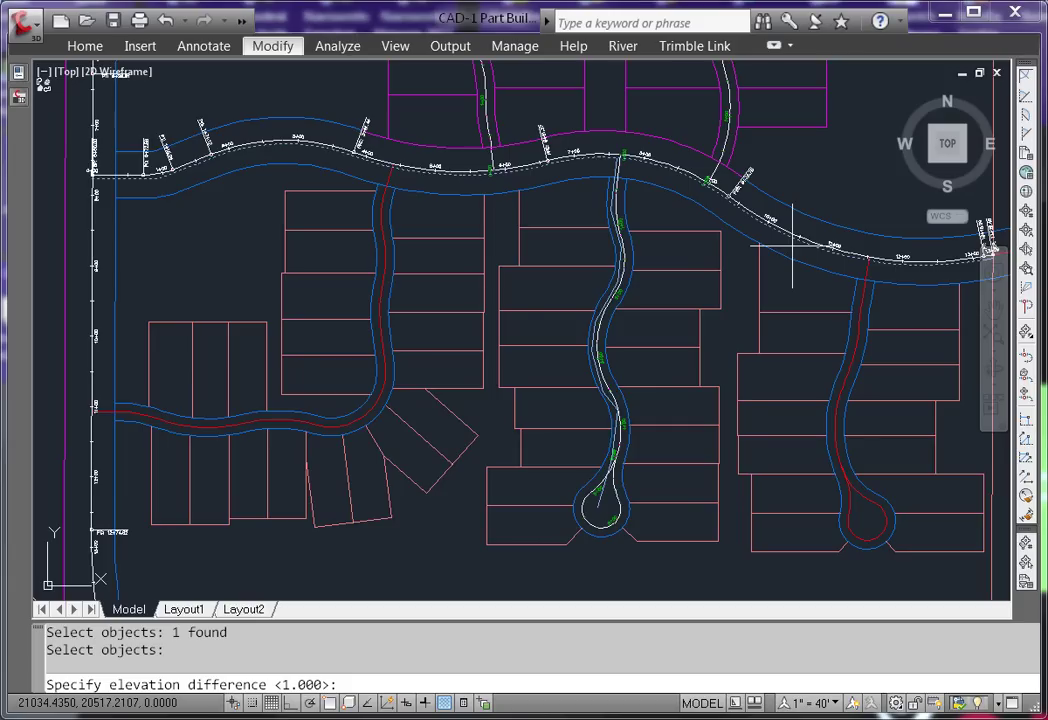
{"action": "type", "text": "-5.35"}
{"action": "key", "text": "Return"}
{"action": "key", "text": "Return"}
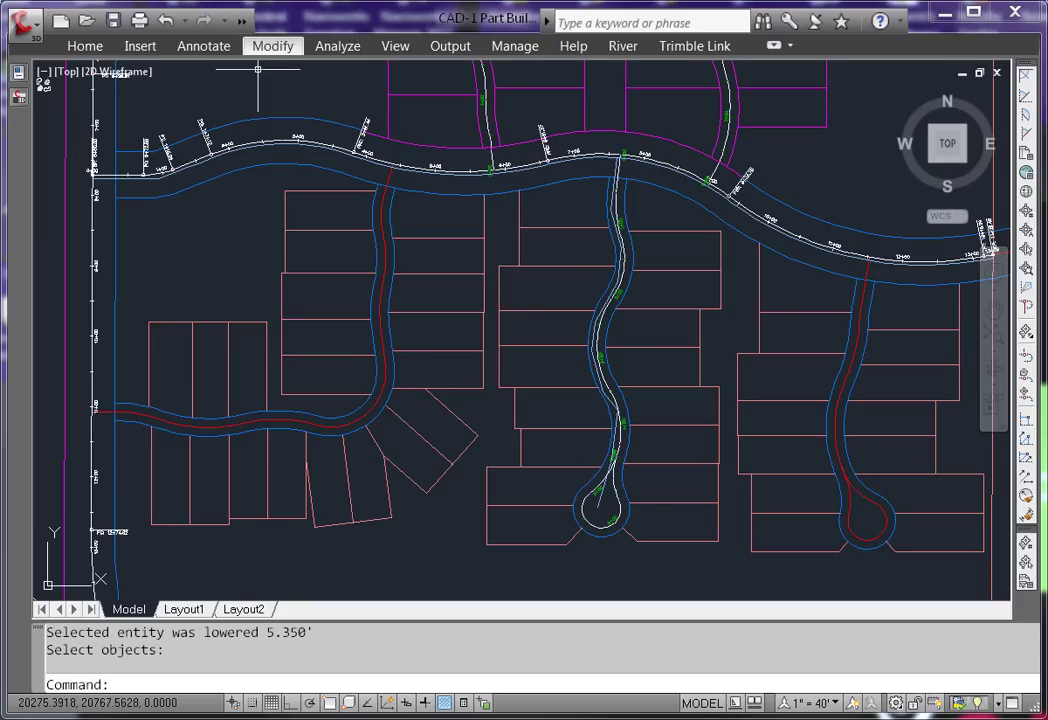
- Create a Site 1 feature line from the top road line with point weeding enabled
{"action": "left_click", "coordinate": [275, 148]}
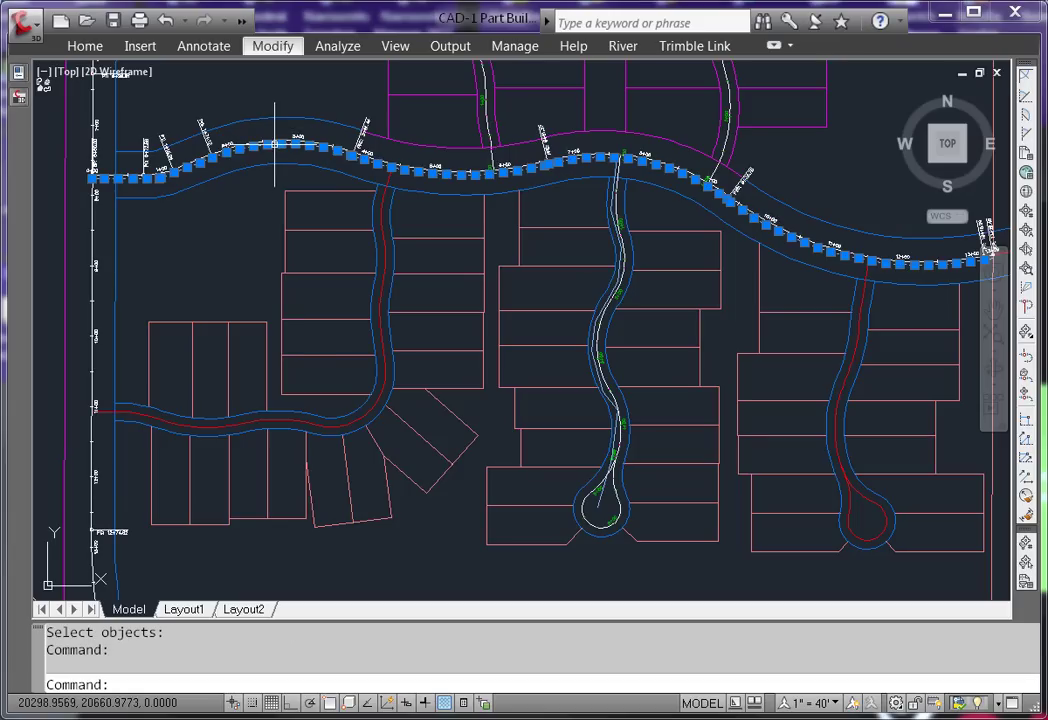
{"action": "left_click", "coordinate": [97, 52]}
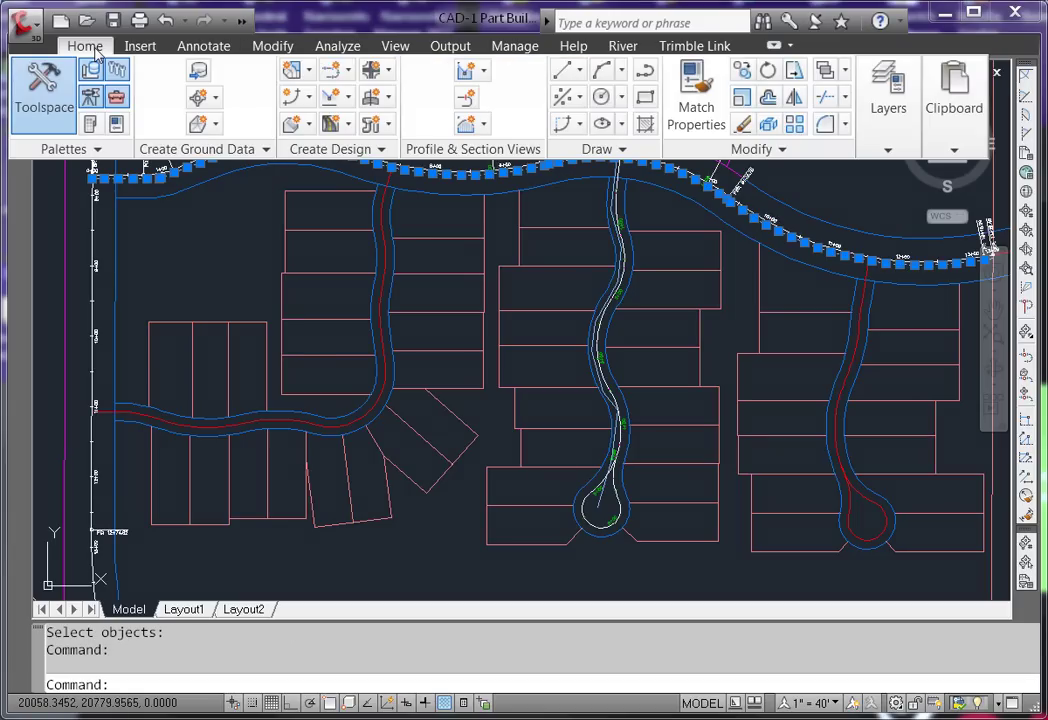
{"action": "left_click", "coordinate": [305, 97]}
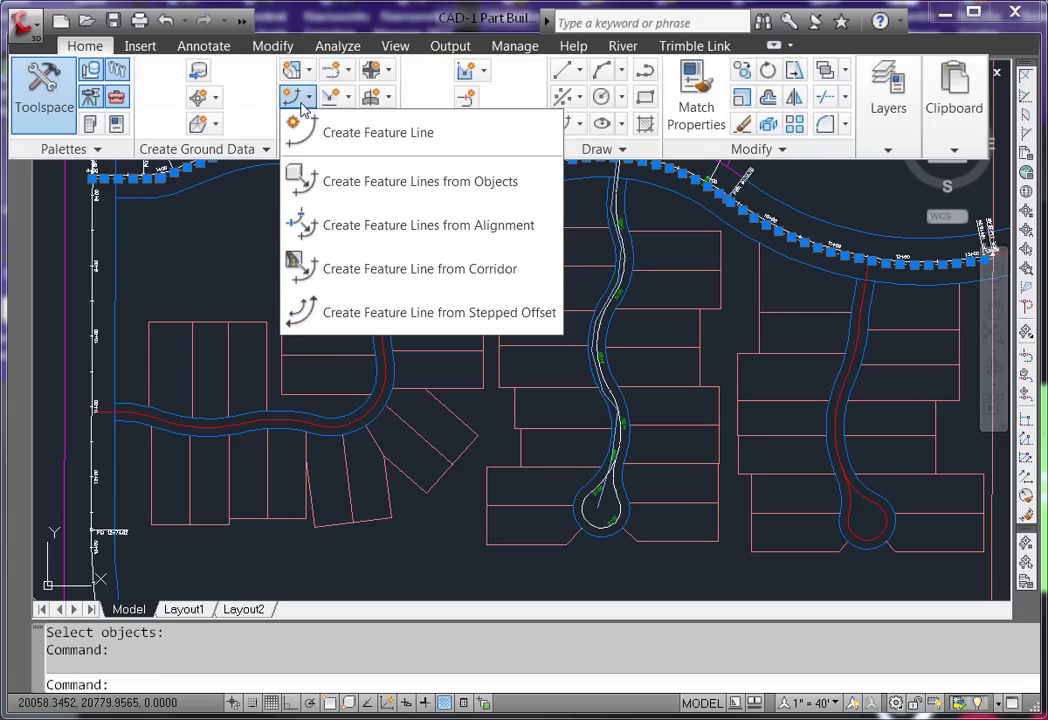
{"action": "left_click", "coordinate": [379, 199]}
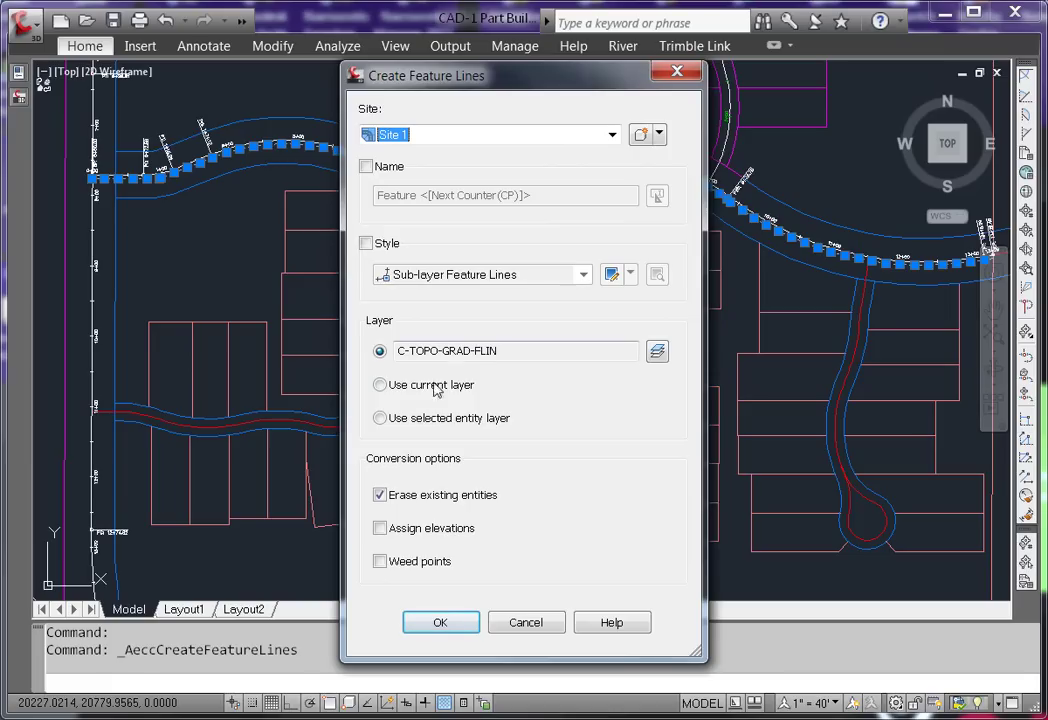
{"action": "left_click", "coordinate": [379, 563]}
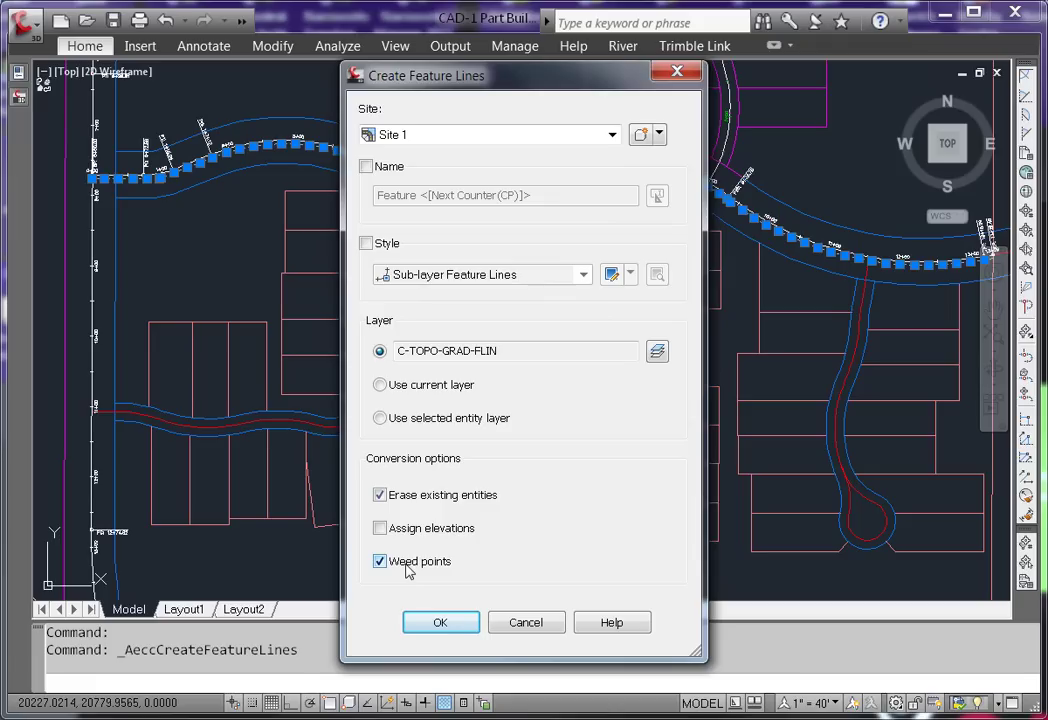
{"action": "left_click", "coordinate": [441, 623]}
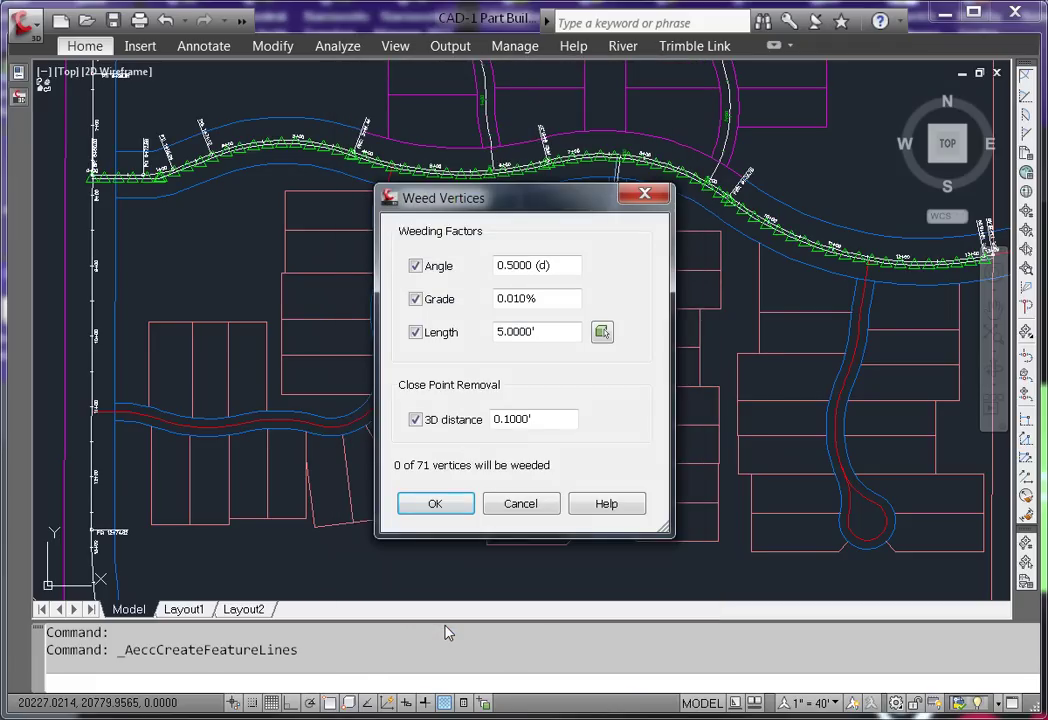
{"action": "left_click", "coordinate": [435, 506]}
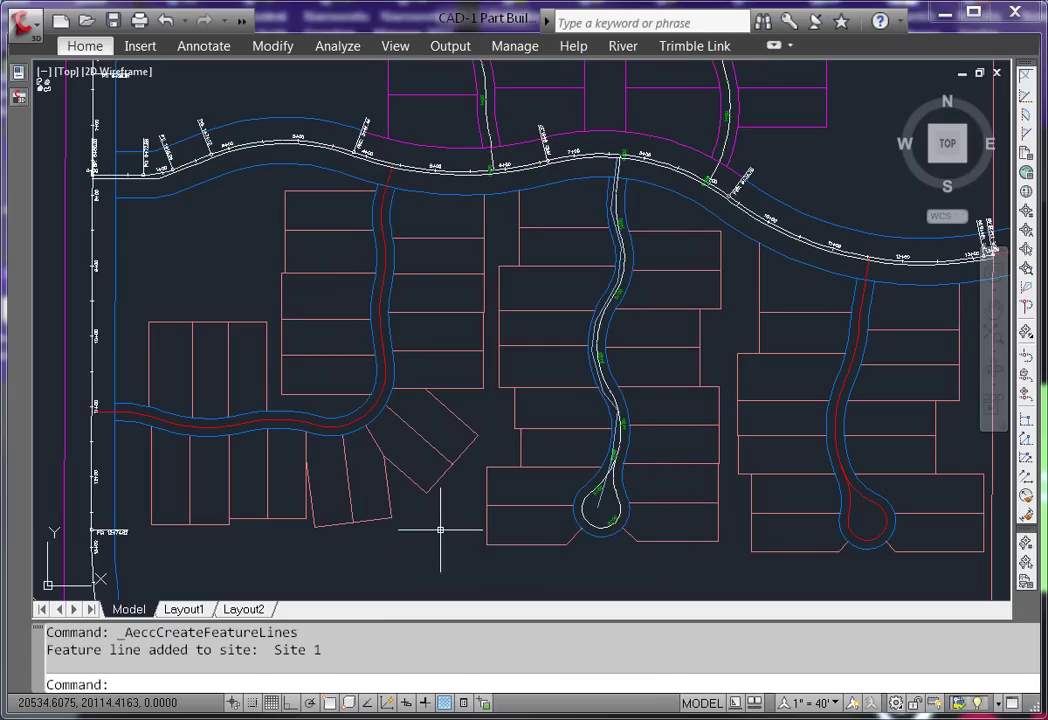
- Run Create Pipe Network from Object on the main road waterline, accepting the default flow direction
{"action": "left_click", "coordinate": [74, 48]}
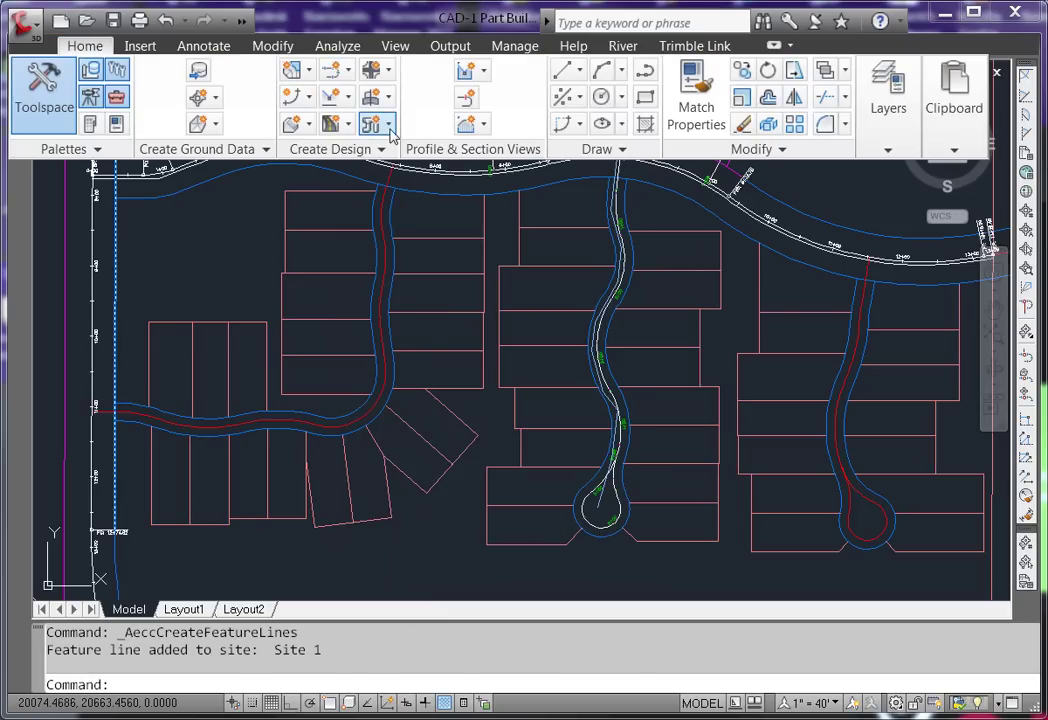
{"action": "left_click", "coordinate": [389, 126]}
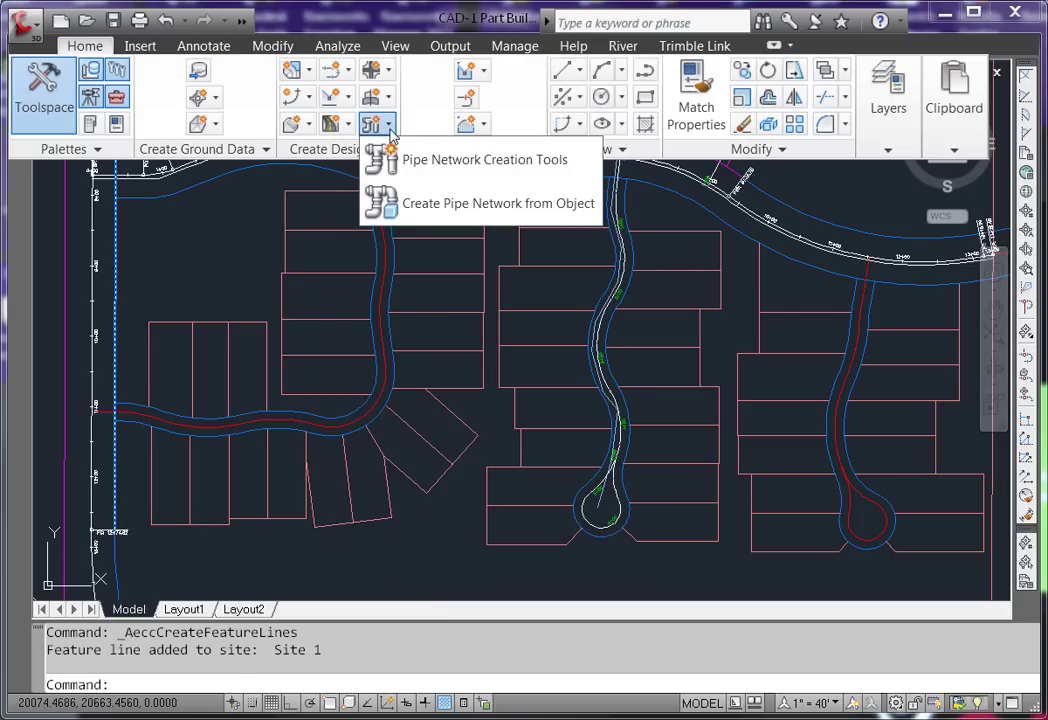
{"action": "left_click", "coordinate": [445, 205]}
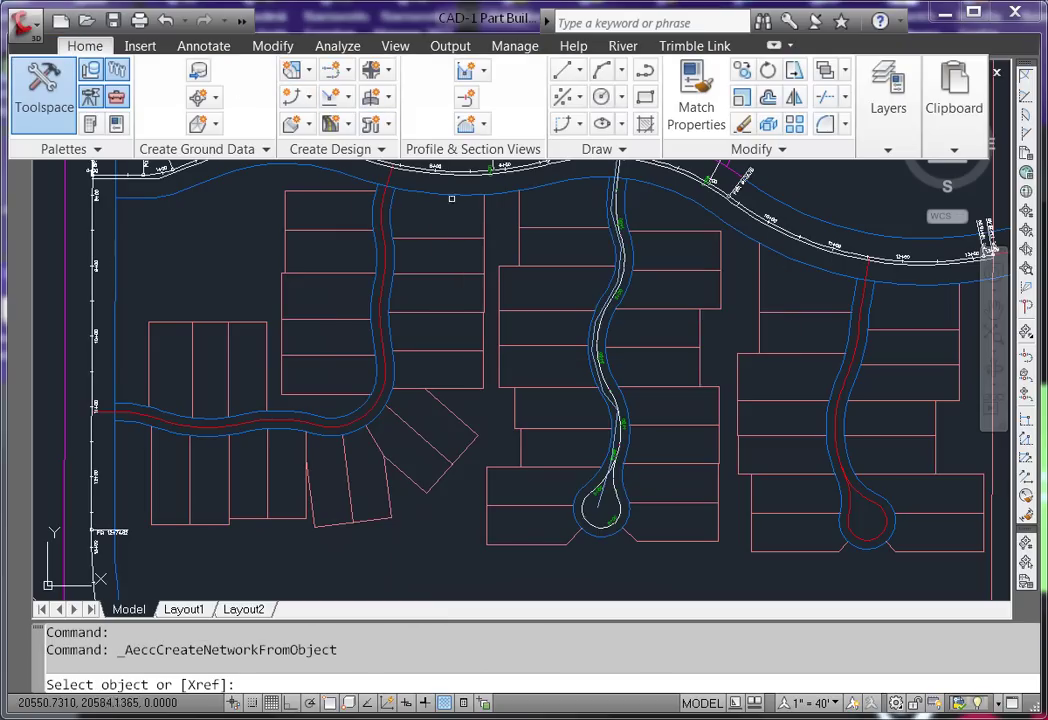
{"action": "left_click", "coordinate": [451, 179]}
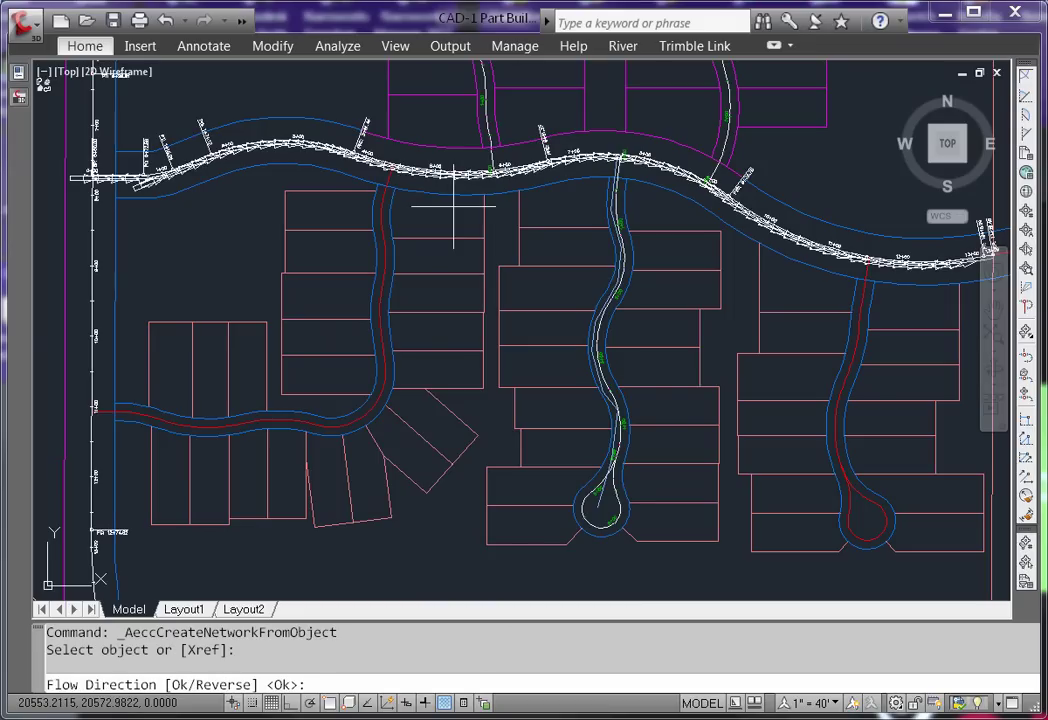
{"action": "key", "text": "Return"}
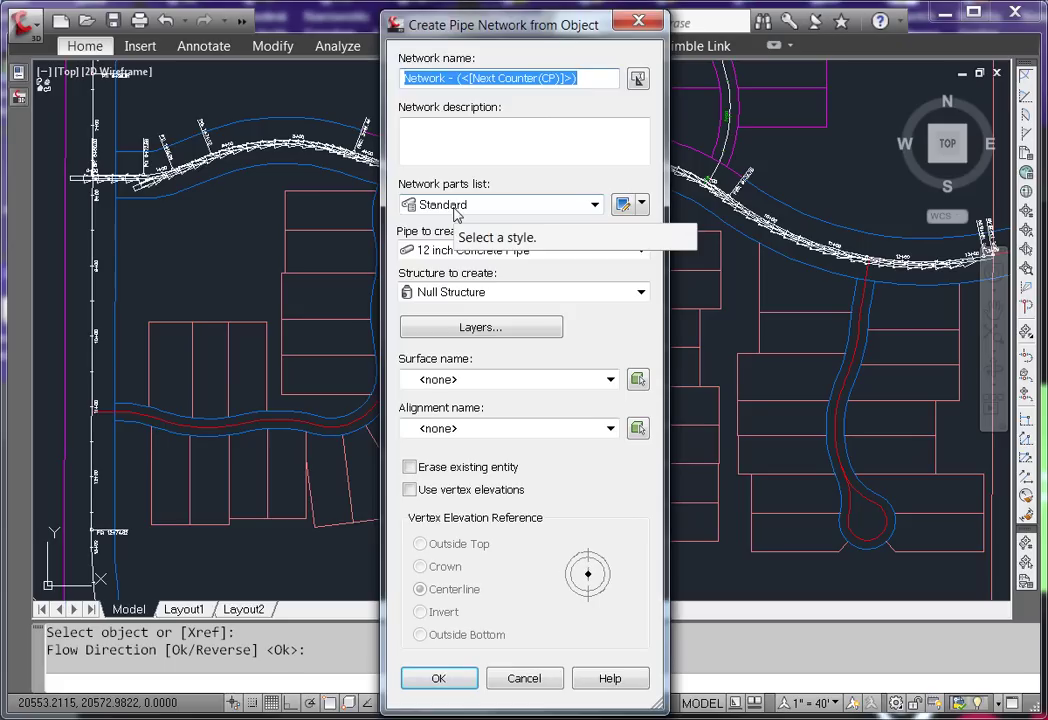
- Name the network WATER with the Water parts list, 8" PVC pipe, Null Structure and XGND surface
{"action": "type", "text": "WATER"}
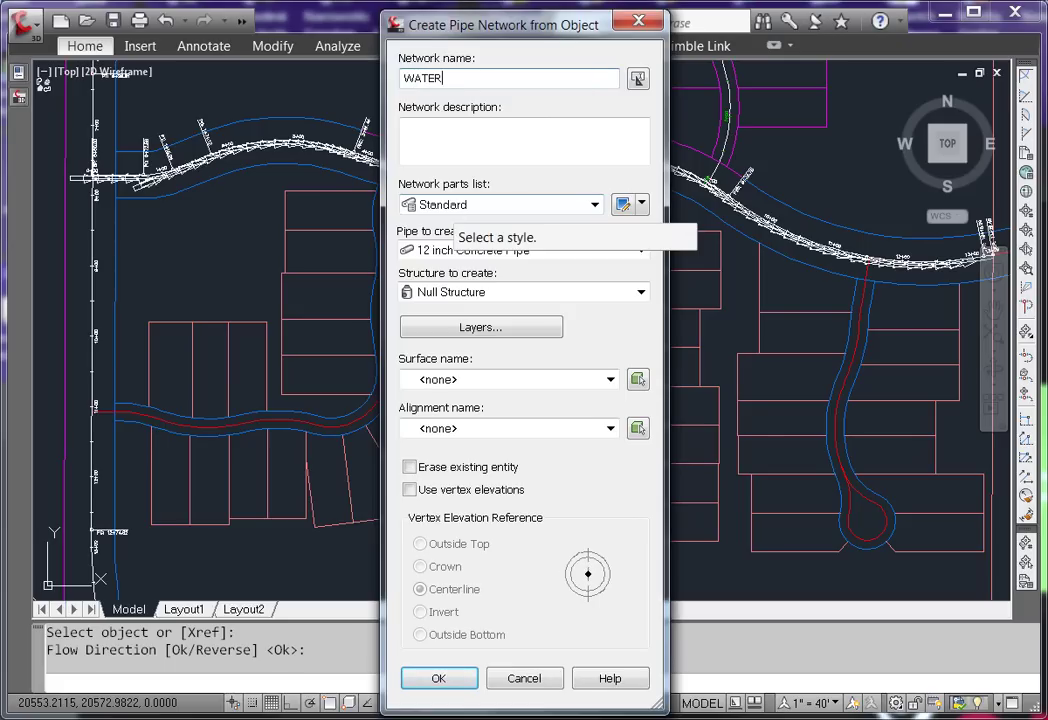
{"action": "left_click", "coordinate": [481, 206]}
{"action": "left_click", "coordinate": [463, 240]}
{"action": "left_click", "coordinate": [465, 250]}
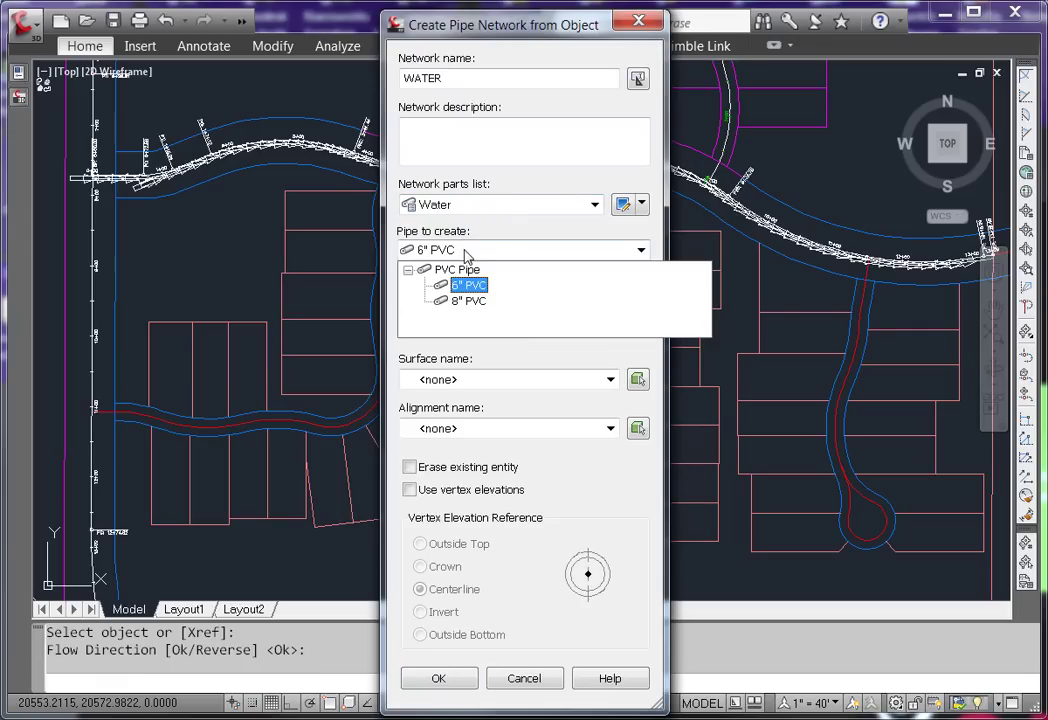
{"action": "left_click", "coordinate": [468, 300]}
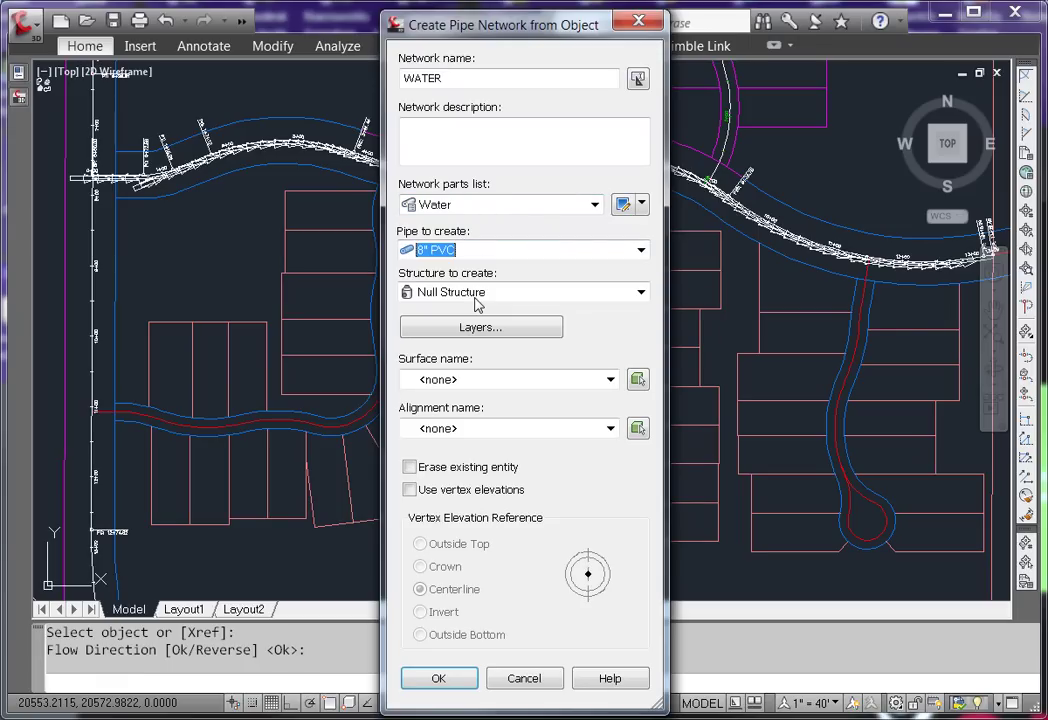
{"action": "left_click", "coordinate": [478, 298]}
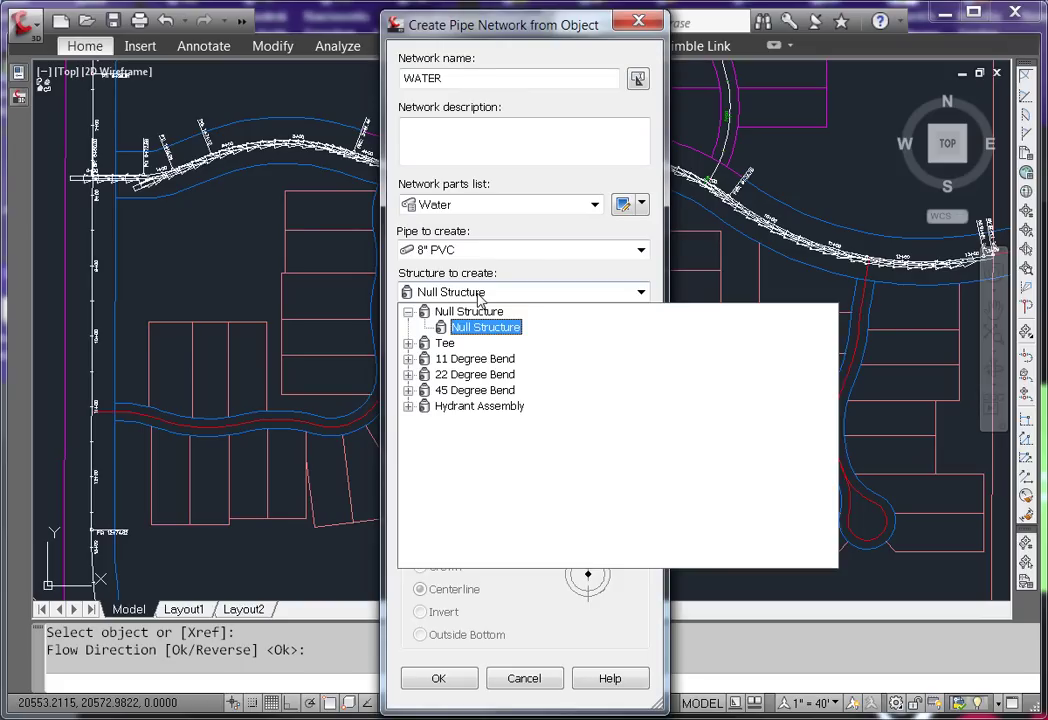
{"action": "left_click", "coordinate": [479, 294]}
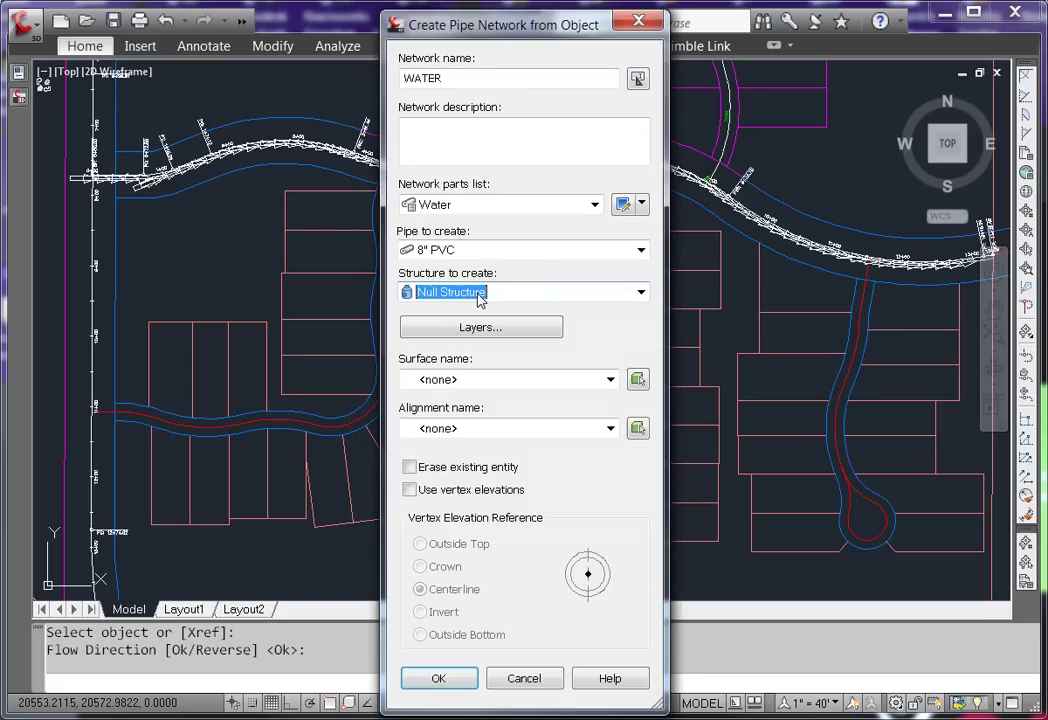
{"action": "left_click", "coordinate": [490, 380]}
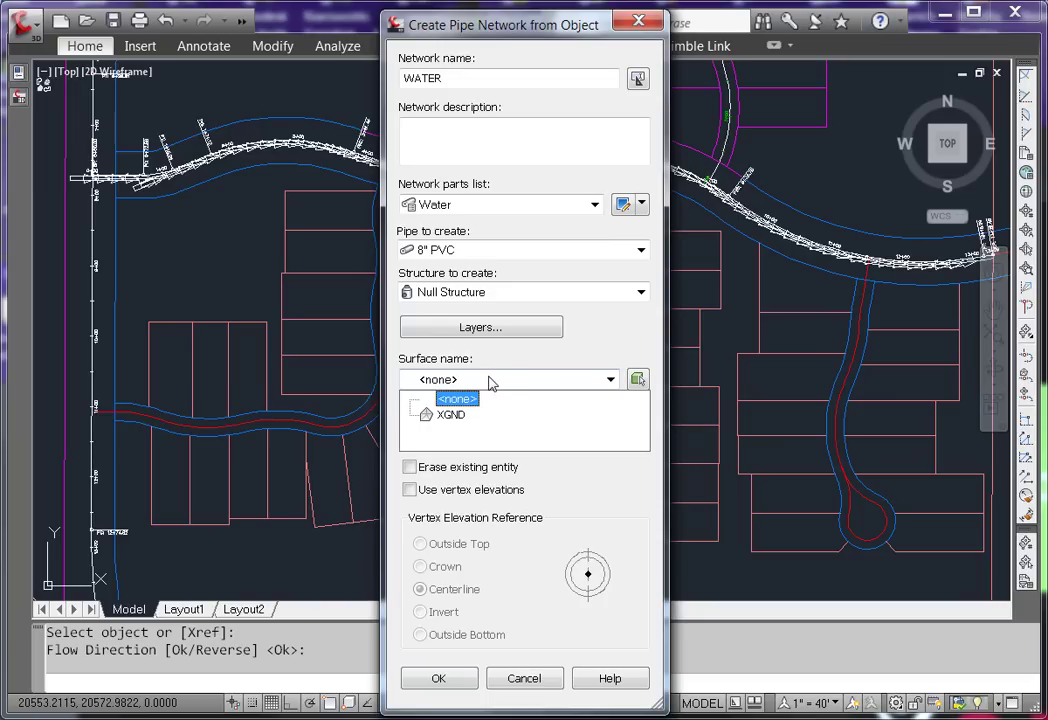
{"action": "left_click", "coordinate": [449, 414]}
- Leave the alignment empty, erase the original line, use vertex elevations, and create the network
{"action": "left_click", "coordinate": [476, 430]}
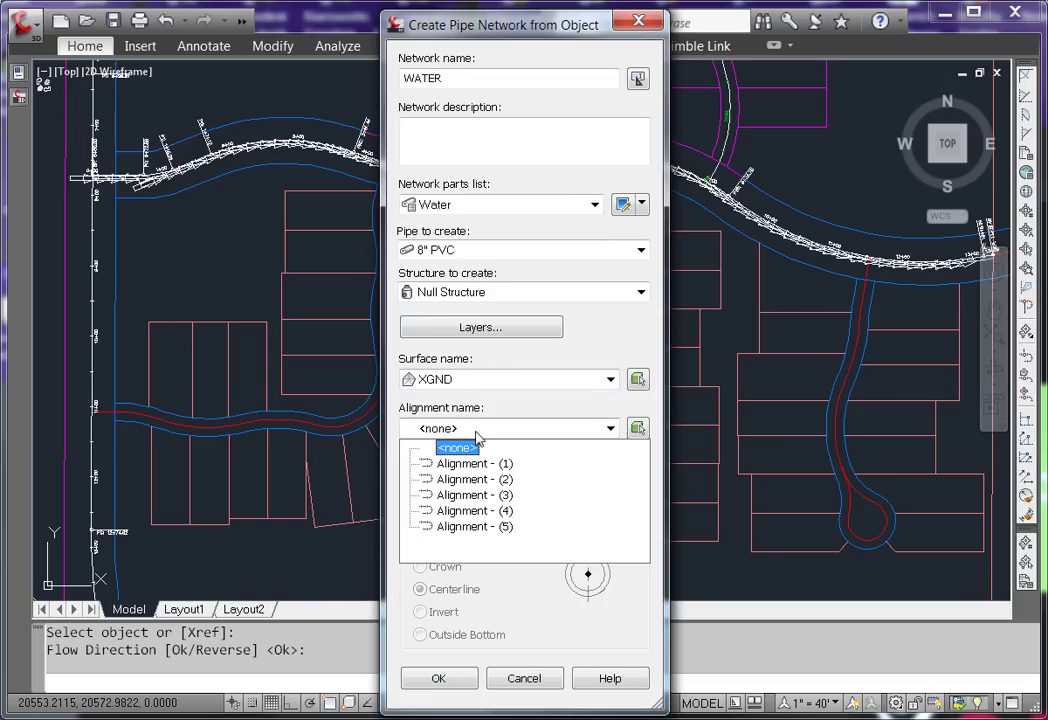
{"action": "left_click", "coordinate": [476, 433]}
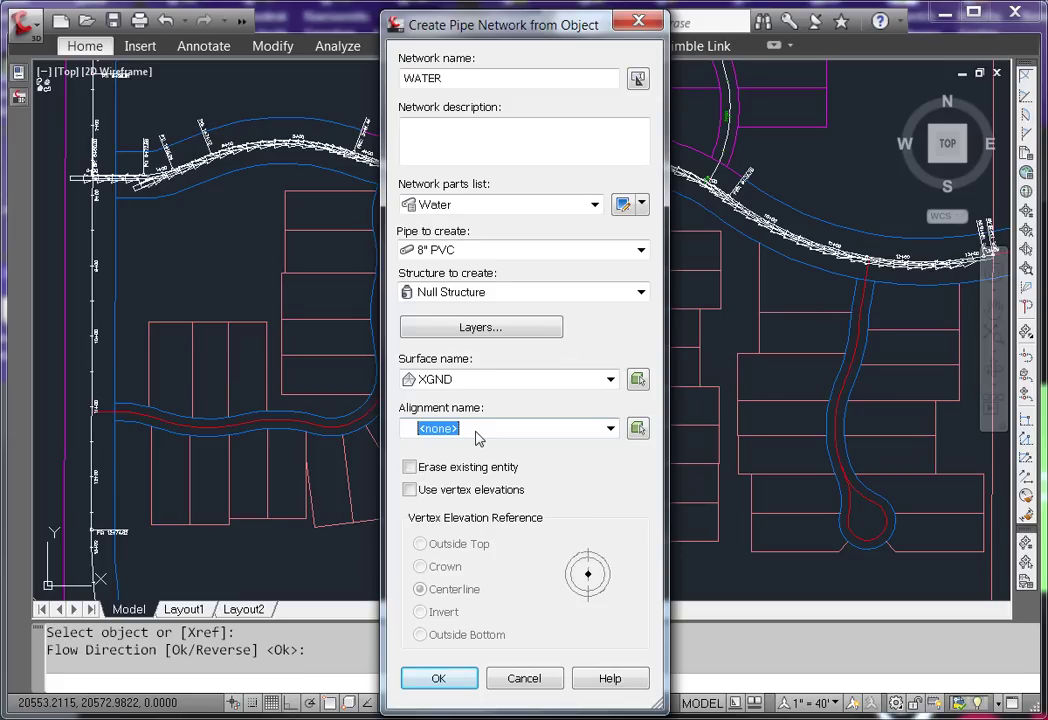
{"action": "left_click", "coordinate": [473, 474]}
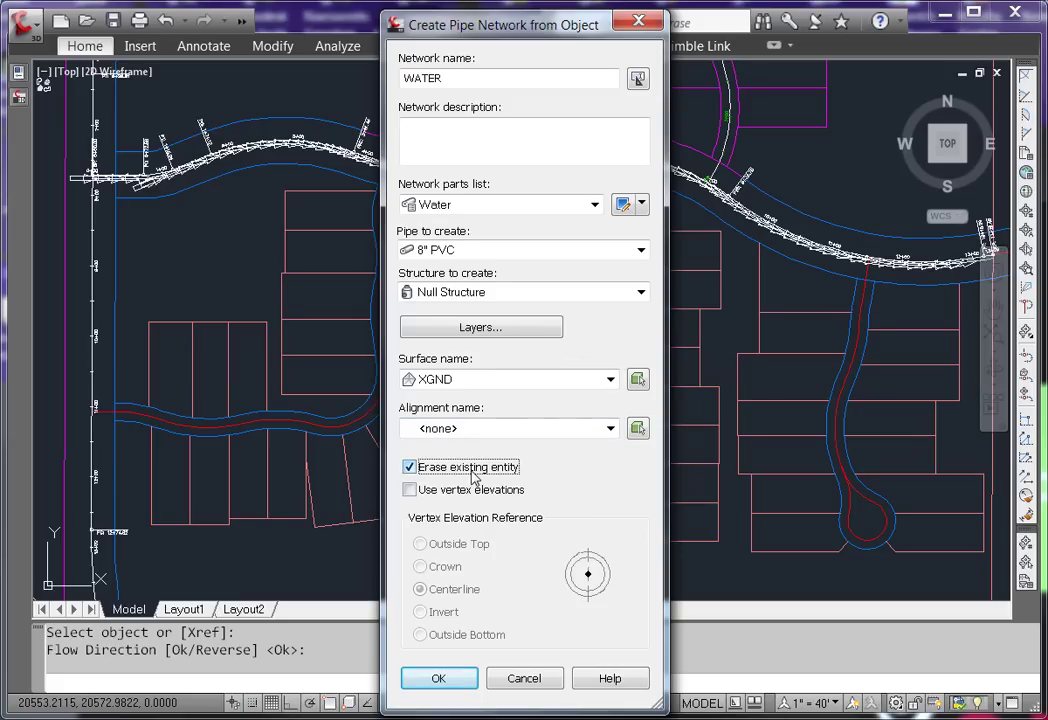
{"action": "left_click", "coordinate": [476, 495]}
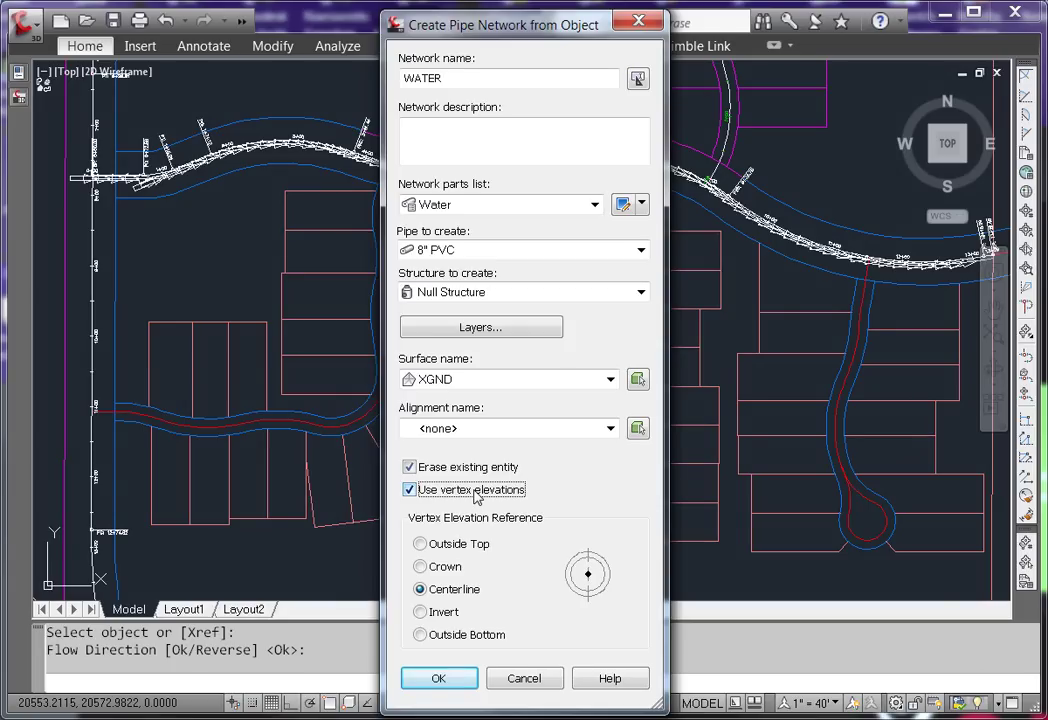
{"action": "left_click", "coordinate": [461, 679]}
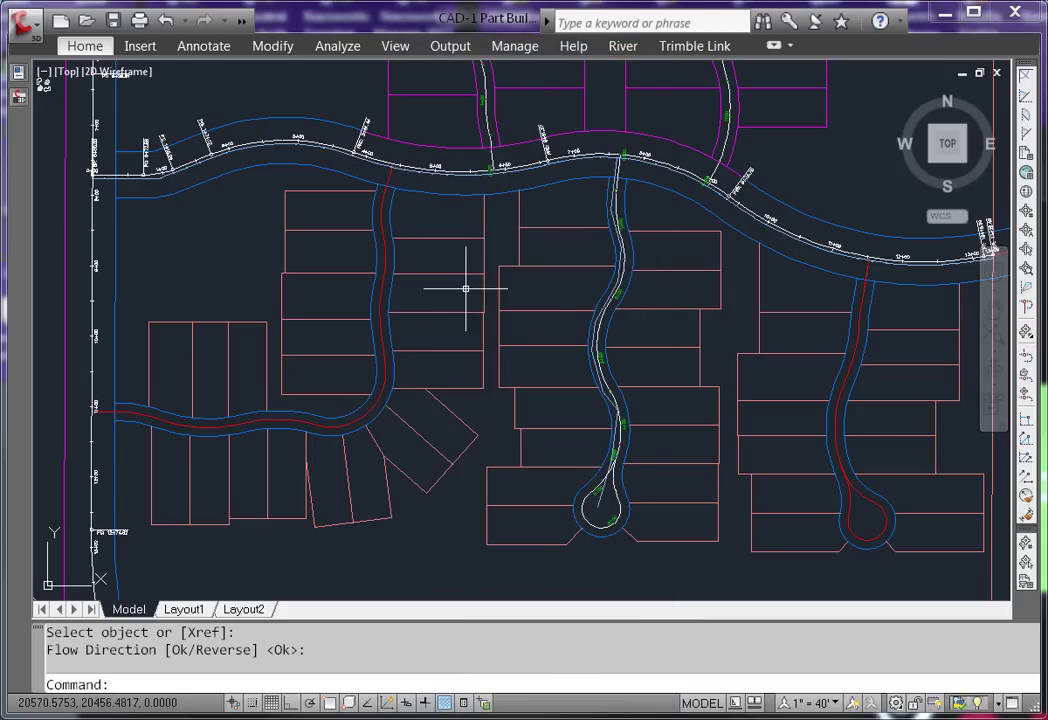
- Swap the null structure at the first bend for an 8" 22° Bend
{"action": "scroll", "coordinate": [179, 207], "scroll_direction": "up", "scroll_amount": 8}
{"action": "scroll", "coordinate": [181, 209], "scroll_direction": "up", "scroll_amount": 3}
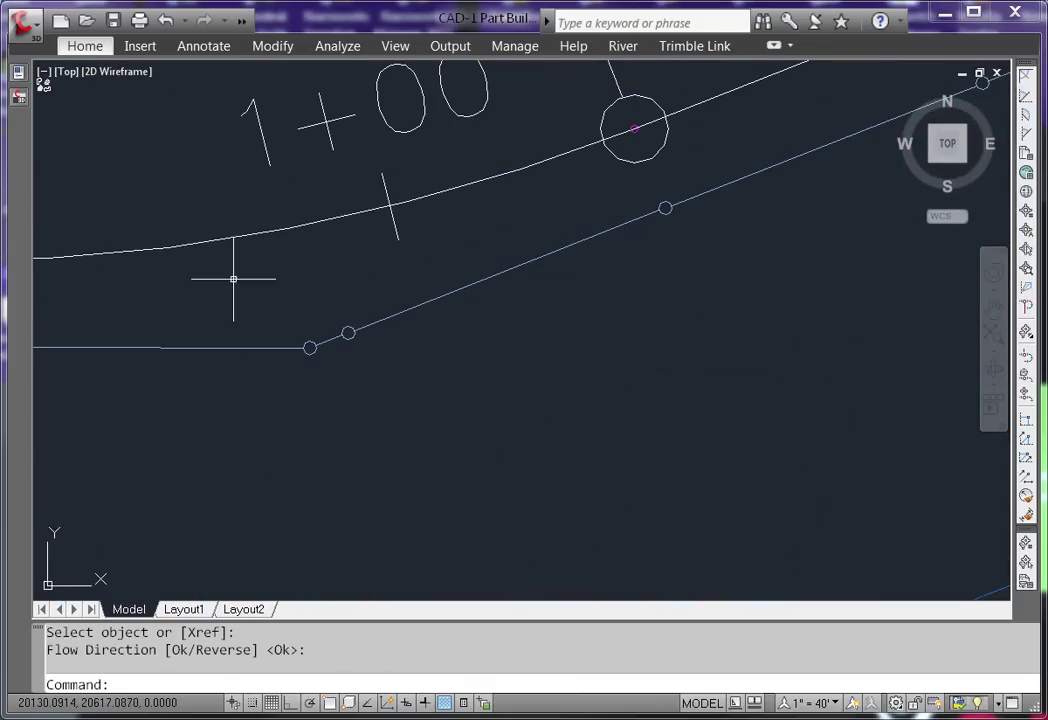
{"action": "left_click", "coordinate": [246, 313]}
{"action": "left_click", "coordinate": [327, 390]}
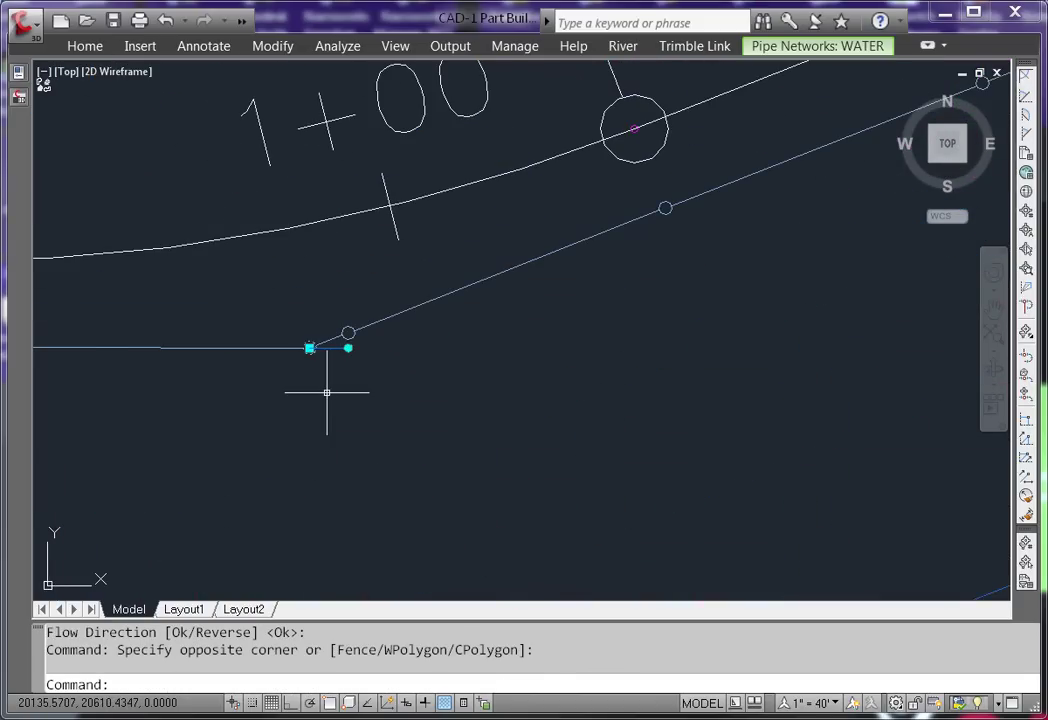
{"action": "right_click", "coordinate": [338, 278]}
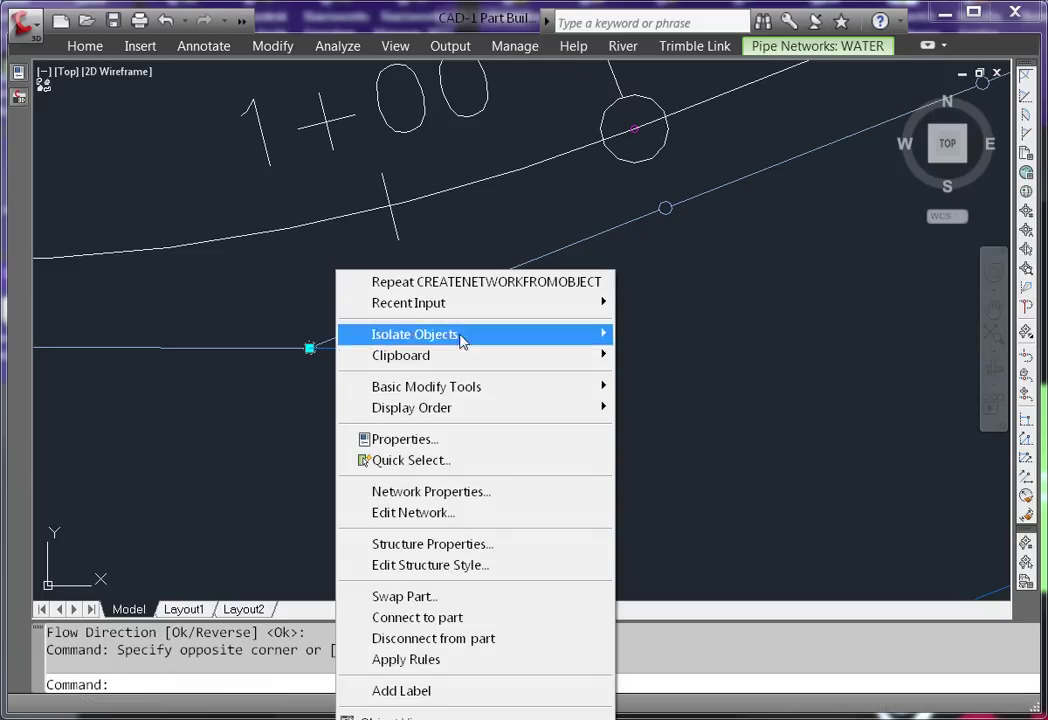
{"action": "left_click", "coordinate": [453, 597]}
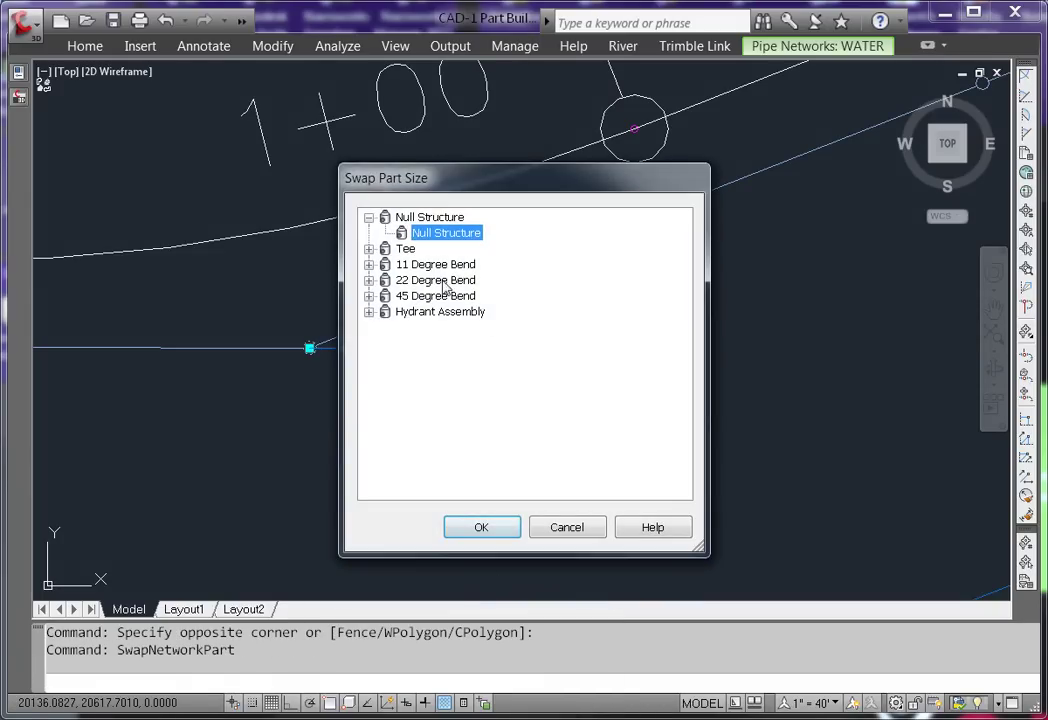
{"action": "double_click", "coordinate": [440, 281]}
{"action": "left_click", "coordinate": [460, 312]}
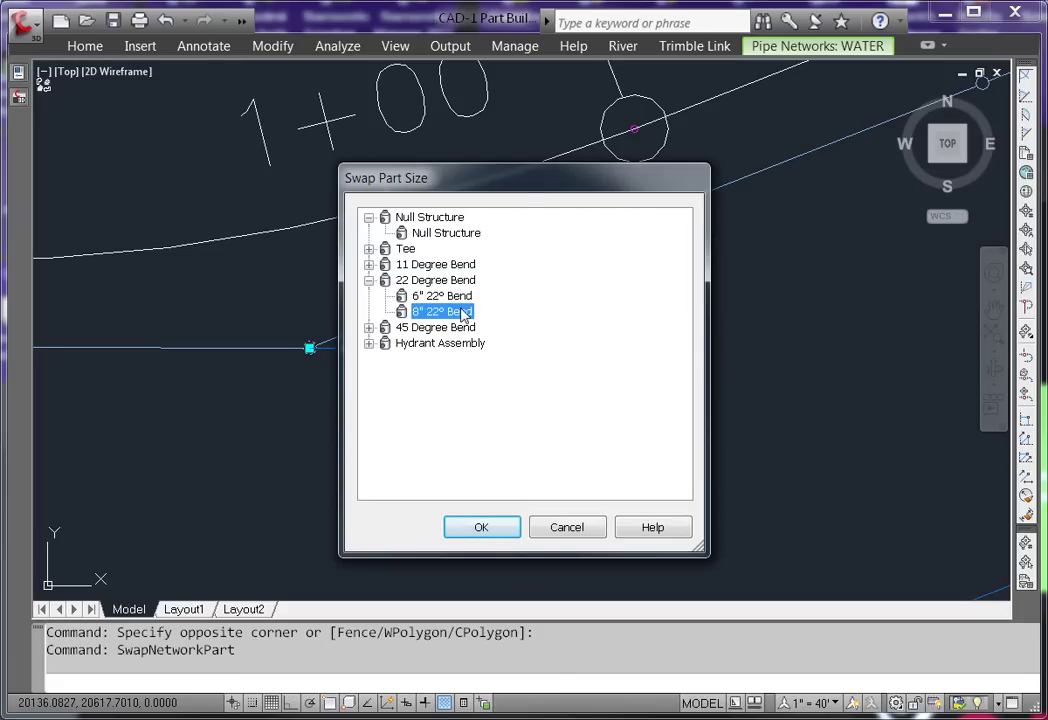
{"action": "left_click", "coordinate": [481, 528]}
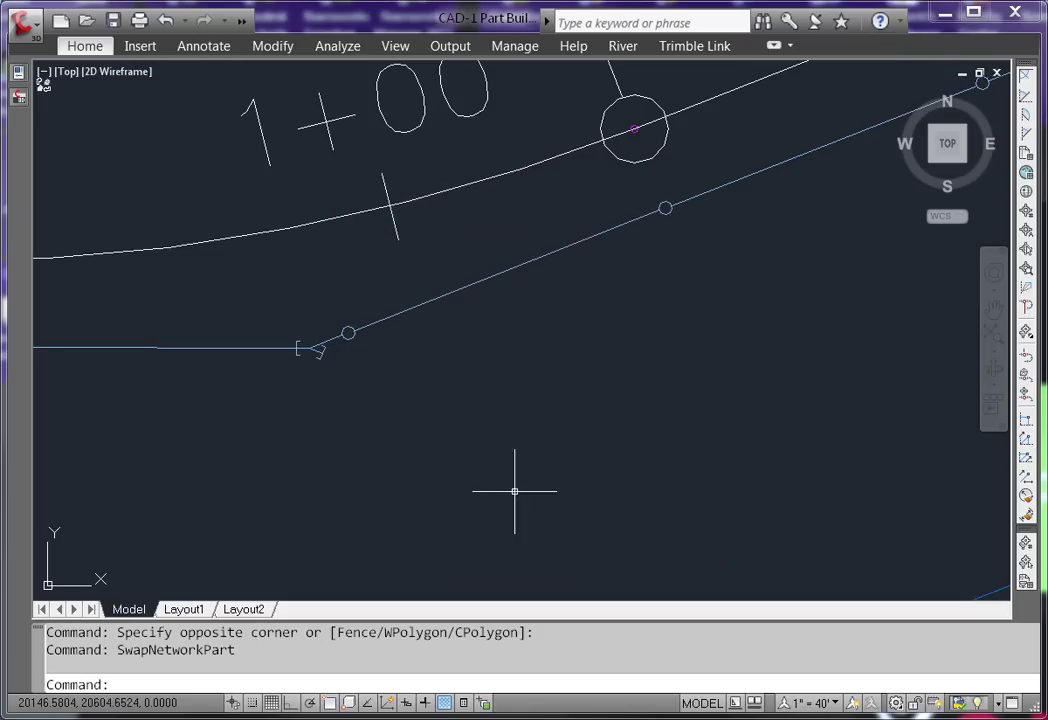
- Try stretching the new bend along the pipe extension, then cancel, leaving it in place
{"action": "left_click", "coordinate": [316, 350]}
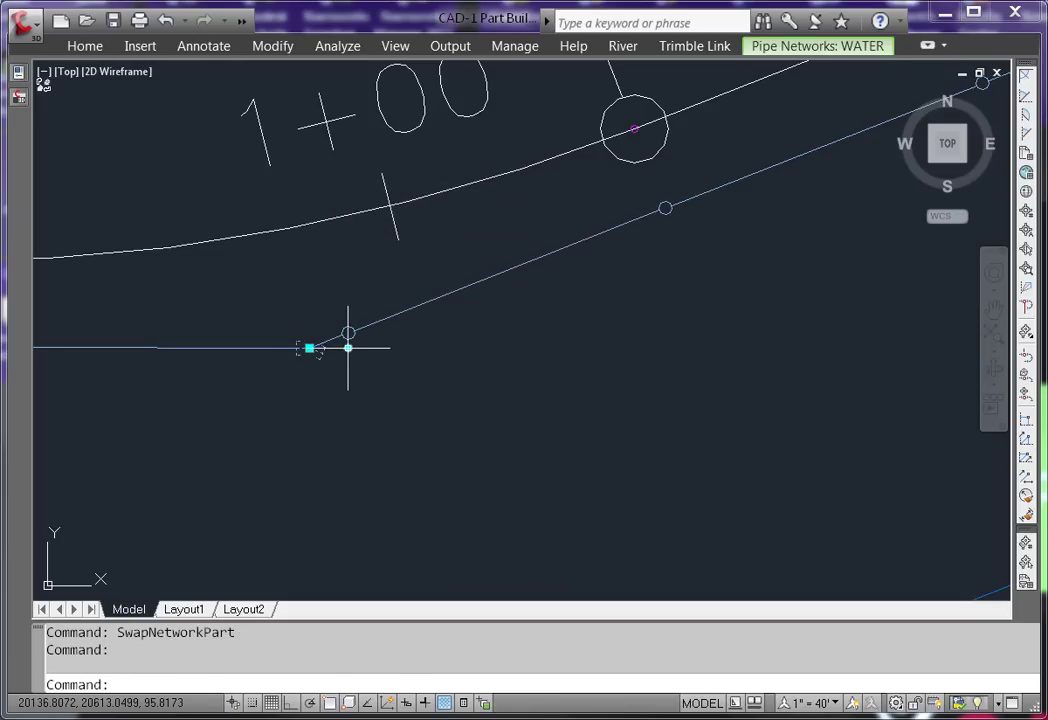
{"action": "left_click", "coordinate": [348, 348]}
{"action": "right_click", "coordinate": [348, 362], "text": "shift"}
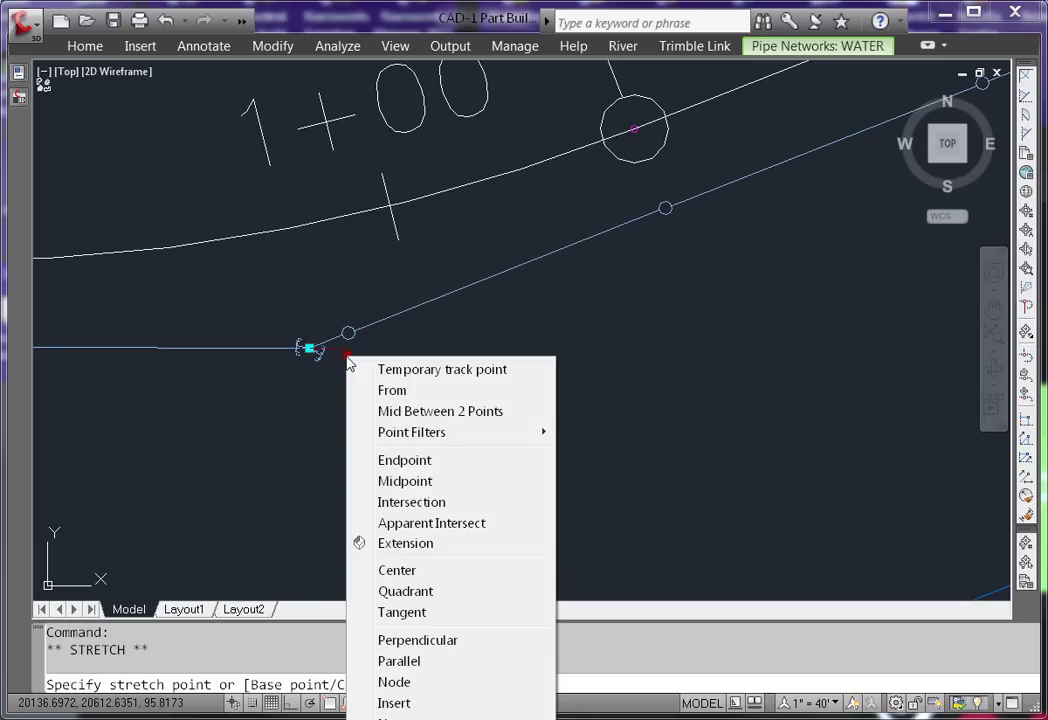
{"action": "left_click", "coordinate": [423, 544]}
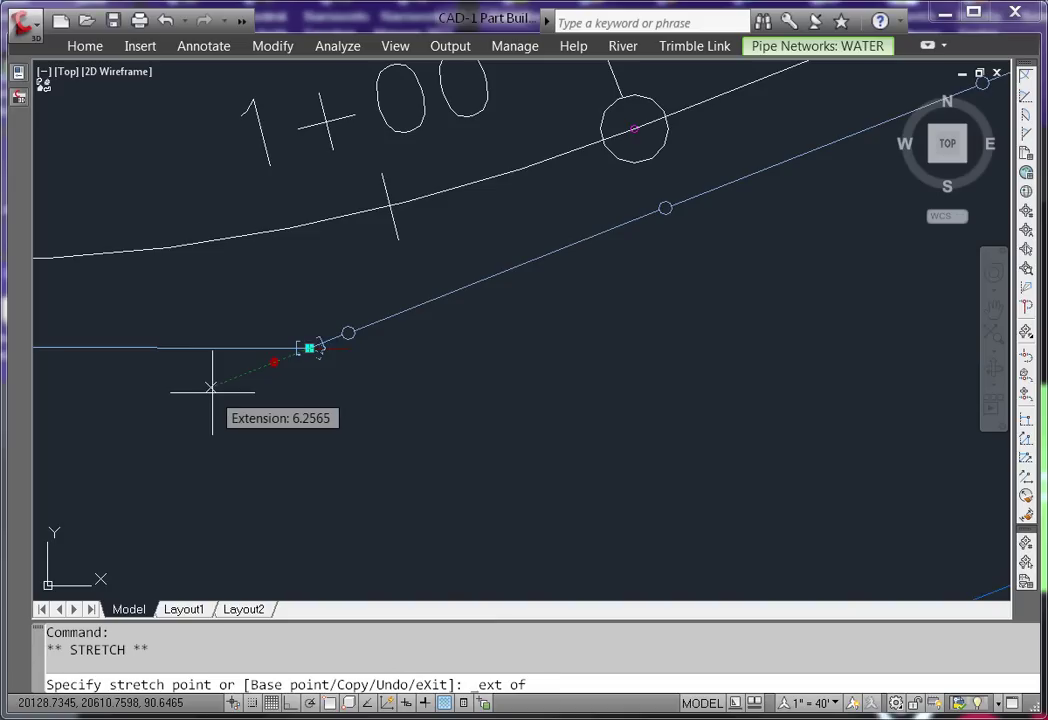
{"action": "key", "text": "Escape"}
{"action": "key", "text": "Escape"}
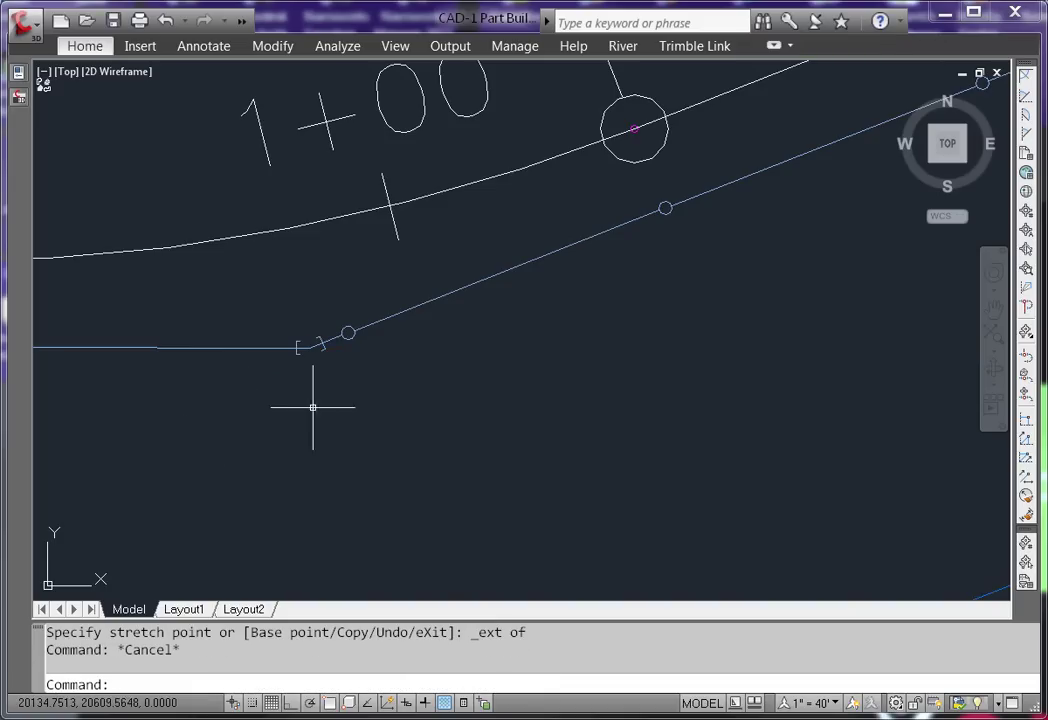
{"action": "left_click", "coordinate": [370, 402]}
- View the pipes and bend in Object Viewer, then apply network rules to the bend
{"action": "left_click", "coordinate": [220, 282]}
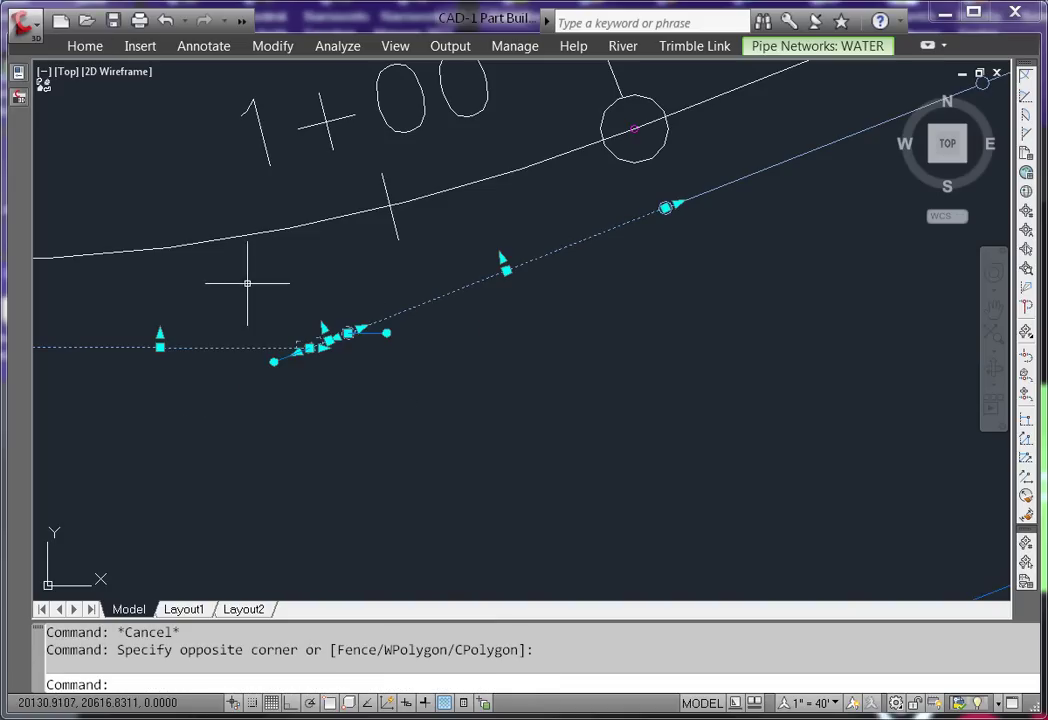
{"action": "right_click", "coordinate": [247, 283]}
{"action": "left_click", "coordinate": [344, 540]}
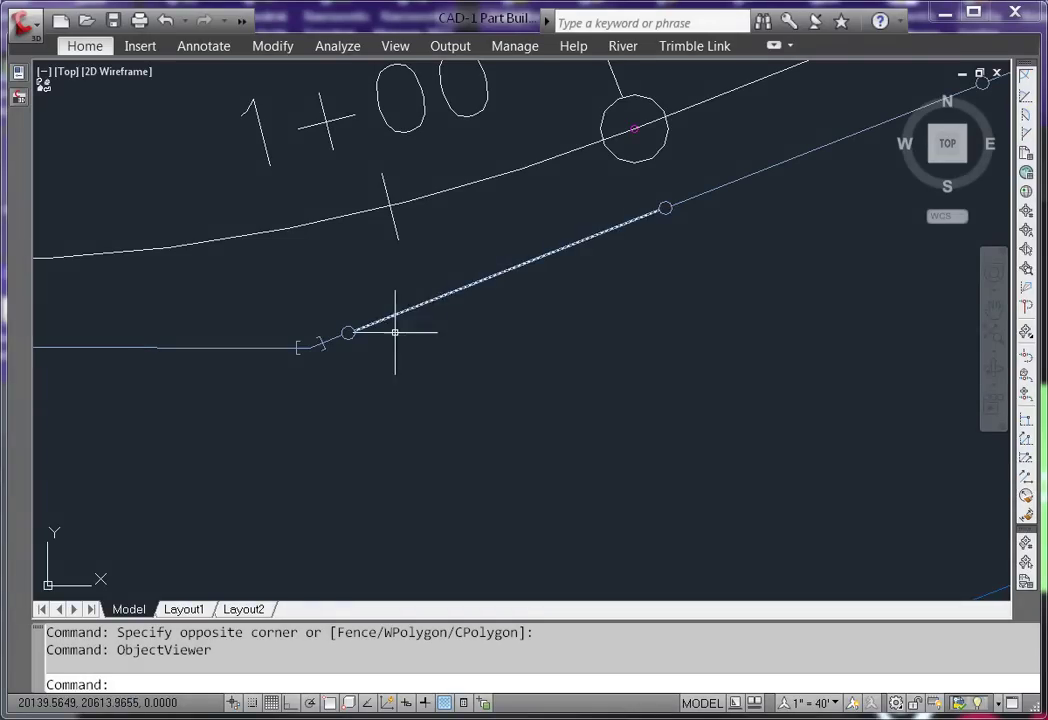
{"action": "right_click", "coordinate": [349, 218]}
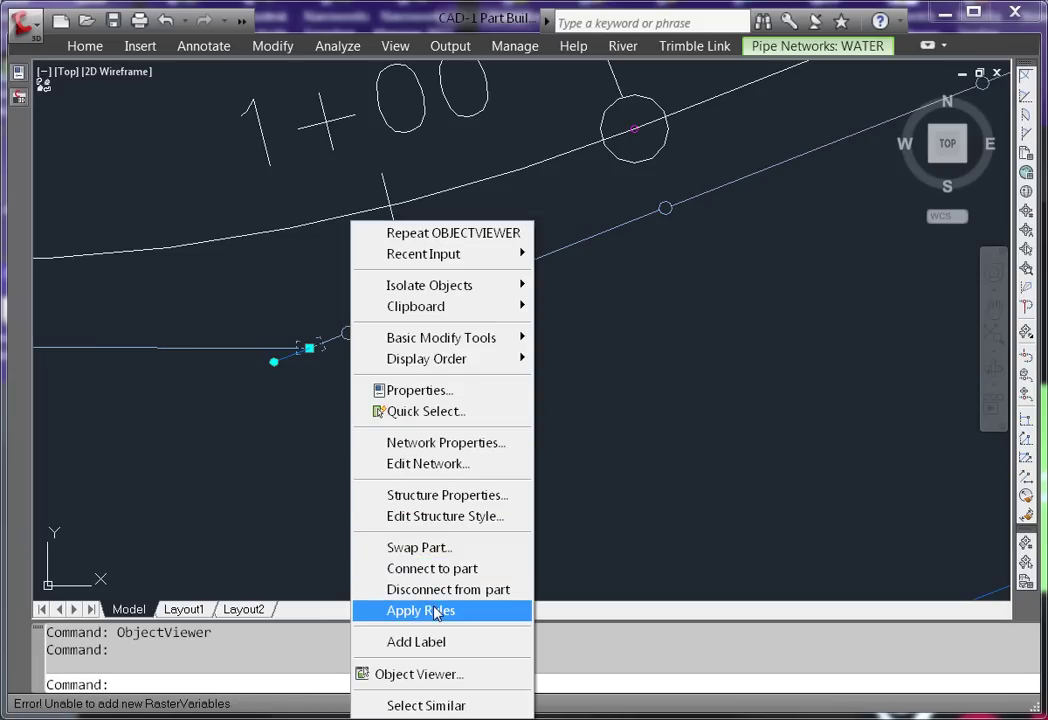
{"action": "left_click", "coordinate": [434, 612]}
- Show the pipes and the 8" 22° Bend again in Object Viewer
{"action": "left_click", "coordinate": [381, 398]}
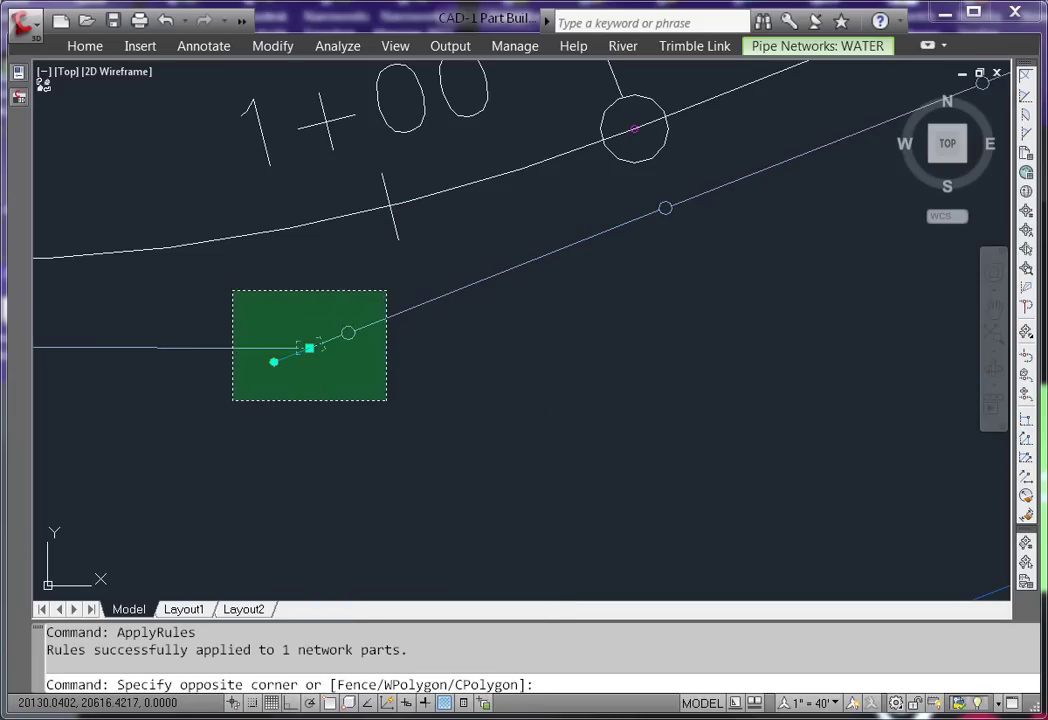
{"action": "left_click", "coordinate": [232, 290]}
{"action": "right_click", "coordinate": [262, 277]}
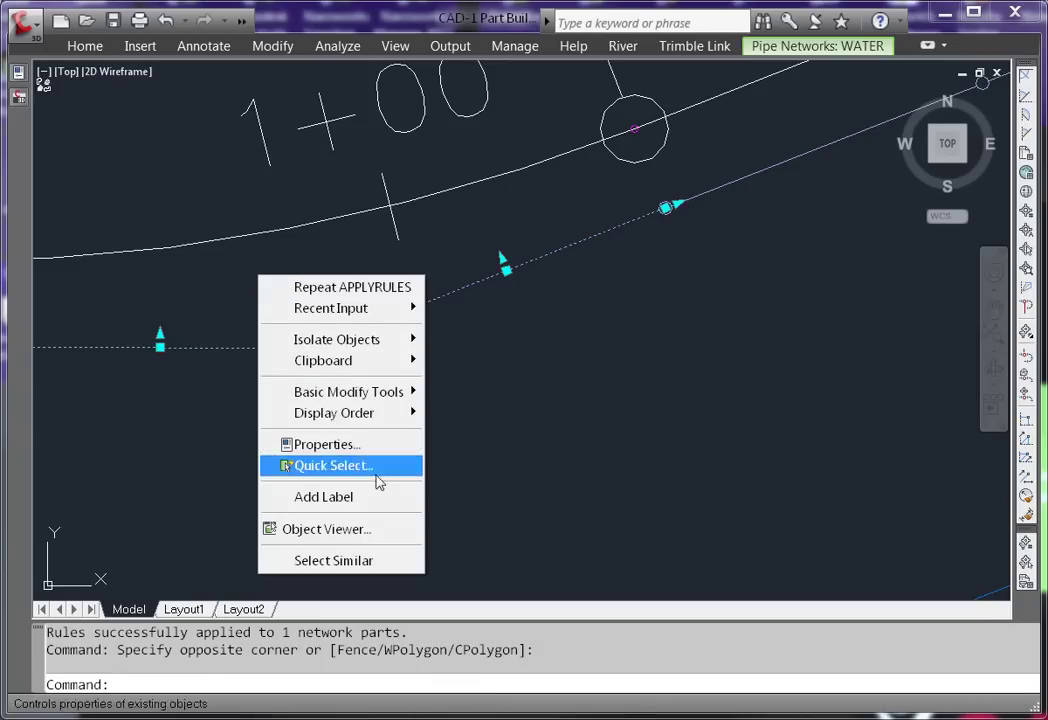
{"action": "left_click", "coordinate": [360, 530]}
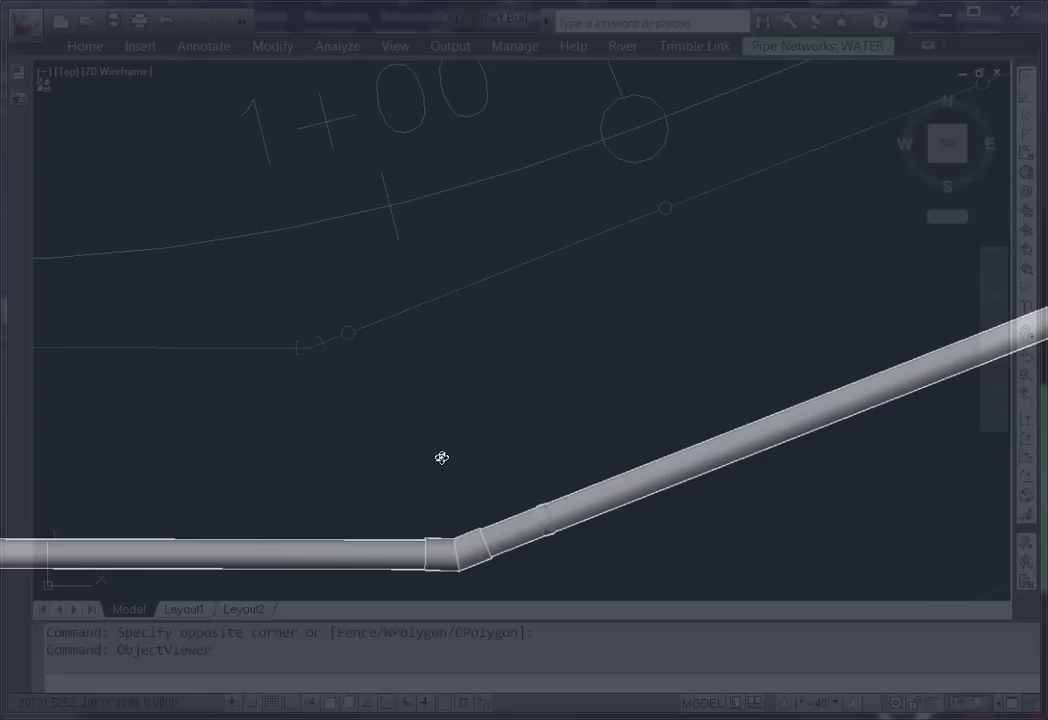